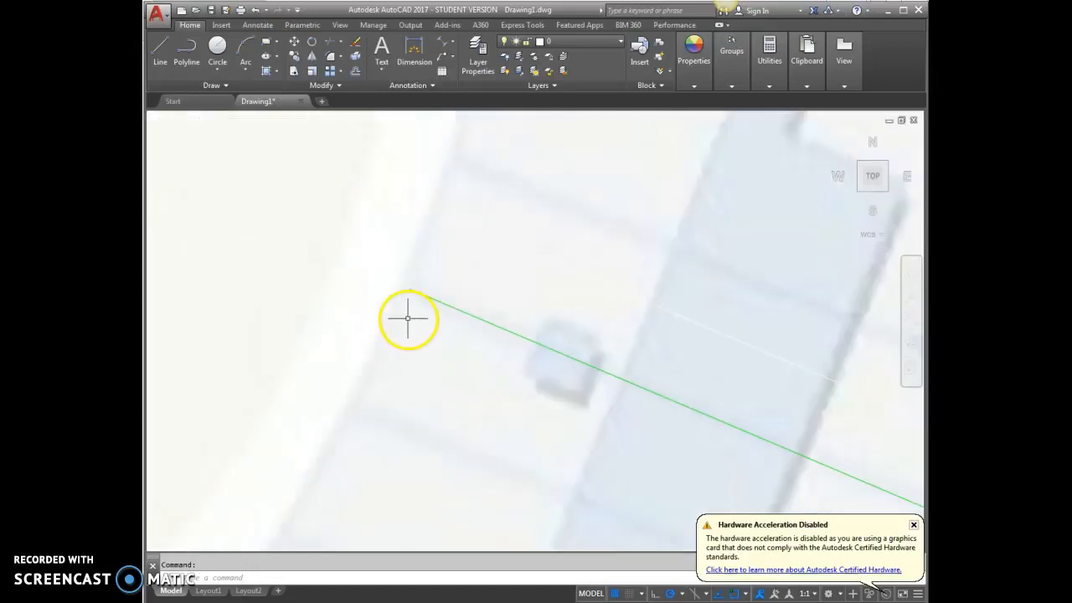
Shift the green line sideways across the map image by its midpoint grip, keeping its direction
{"action": "scroll", "coordinate": [326, 318], "scroll_direction": "down", "scroll_amount": 2}
{"action": "scroll", "coordinate": [565, 391], "scroll_direction": "up", "scroll_amount": 3}
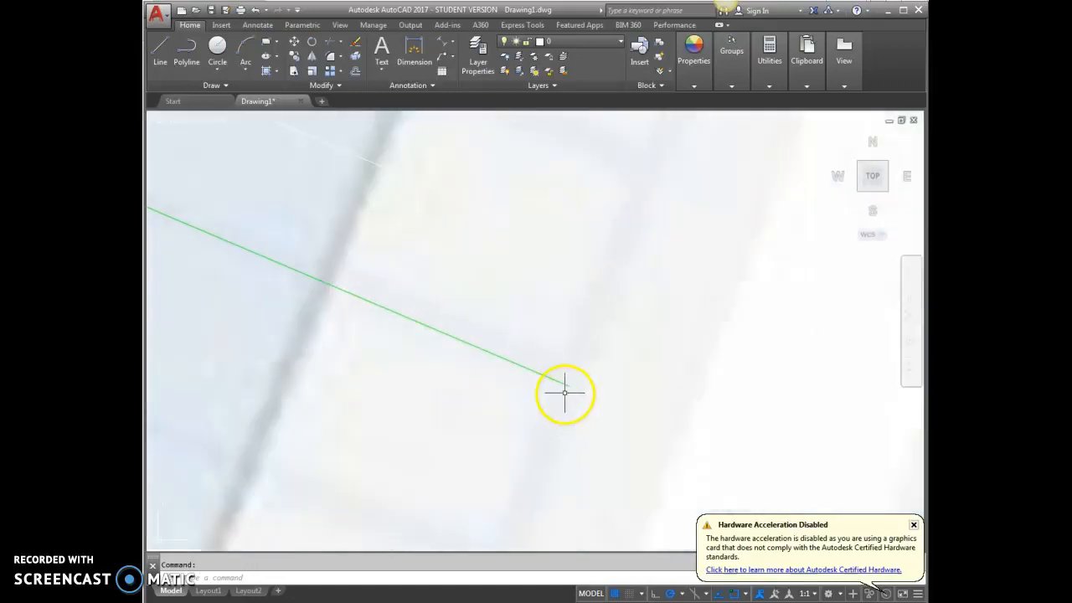
{"action": "scroll", "coordinate": [498, 335], "scroll_direction": "down", "scroll_amount": 2}
{"action": "scroll", "coordinate": [421, 318], "scroll_direction": "up", "scroll_amount": 3}
{"action": "left_click", "coordinate": [424, 336]}
{"action": "left_click", "coordinate": [413, 371]}
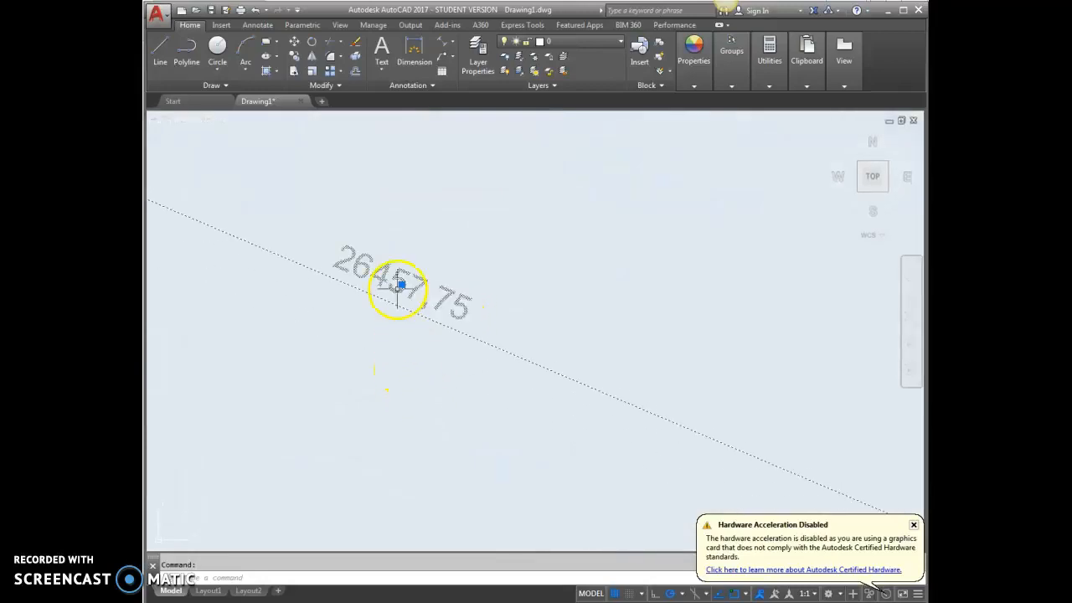
{"action": "left_click", "coordinate": [467, 307]}
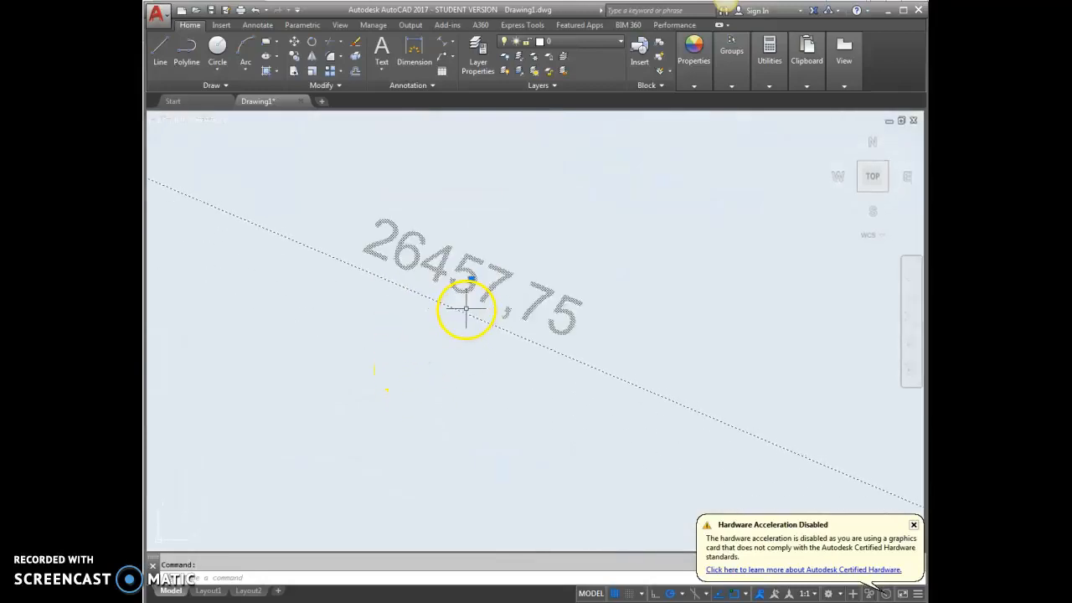
{"action": "scroll", "coordinate": [463, 307], "scroll_direction": "down", "scroll_amount": 10}
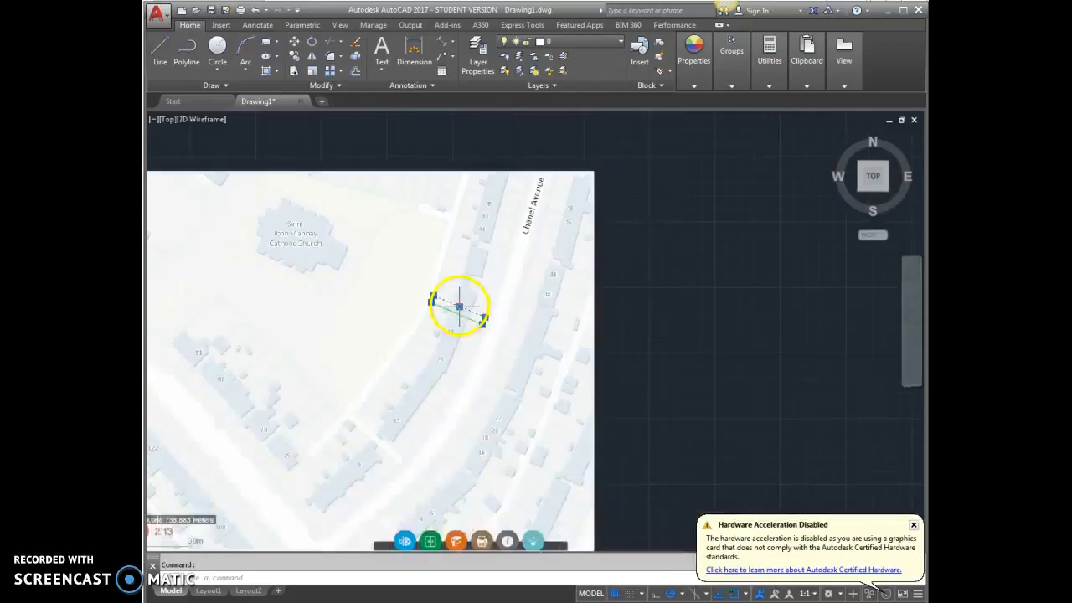
{"action": "key", "text": "Escape"}
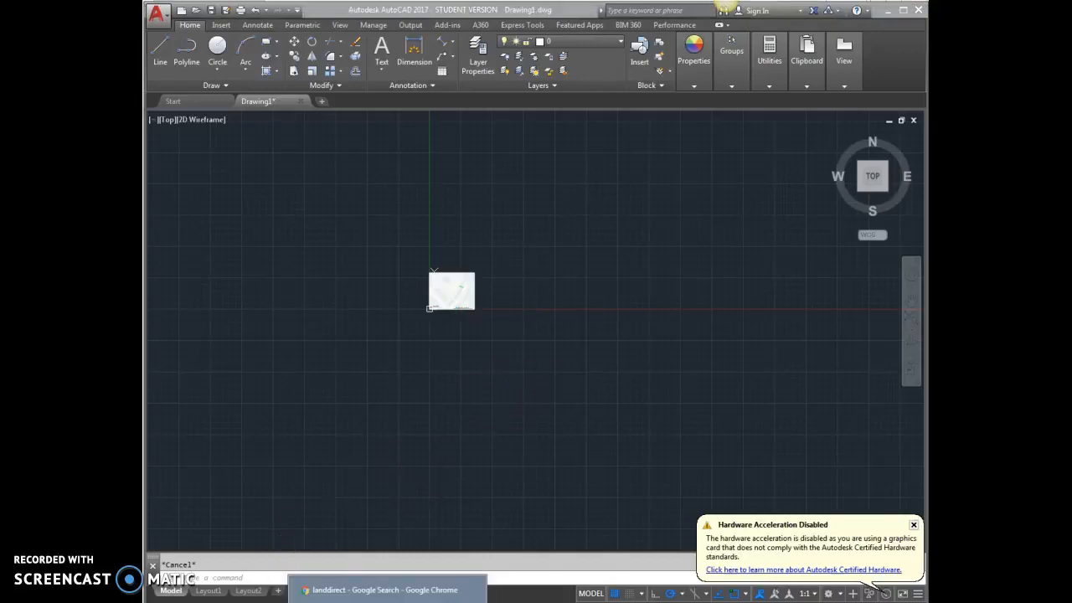
Switch to the 'landdirect - Google Search' results in Chrome
{"action": "left_click", "coordinate": [335, 588]}
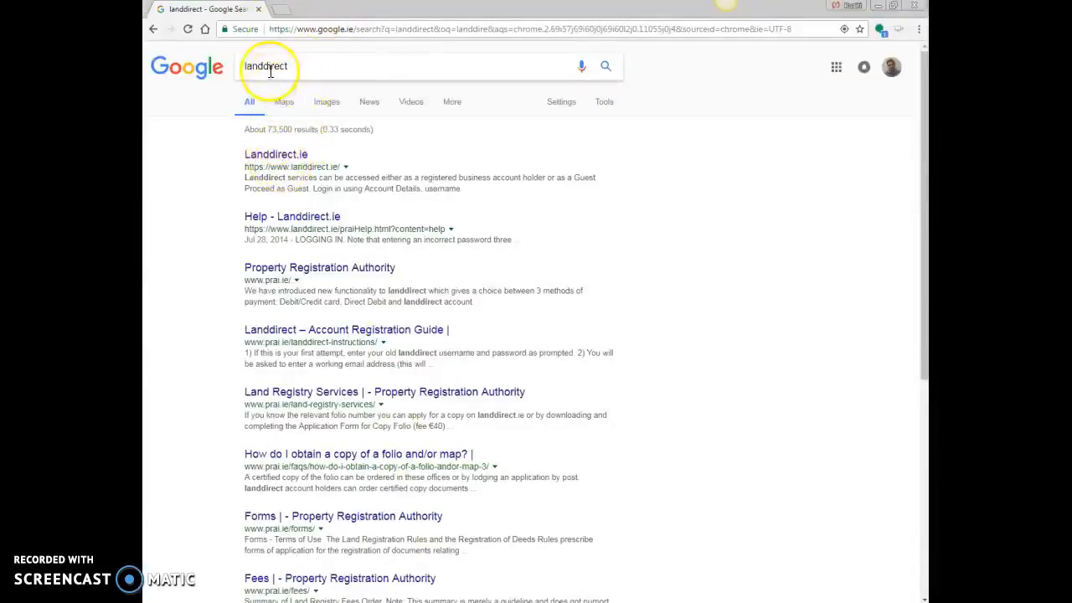
Open Landdirect.ie from the results, dismiss the customer notice and enter as guest
{"action": "left_click", "coordinate": [277, 156]}
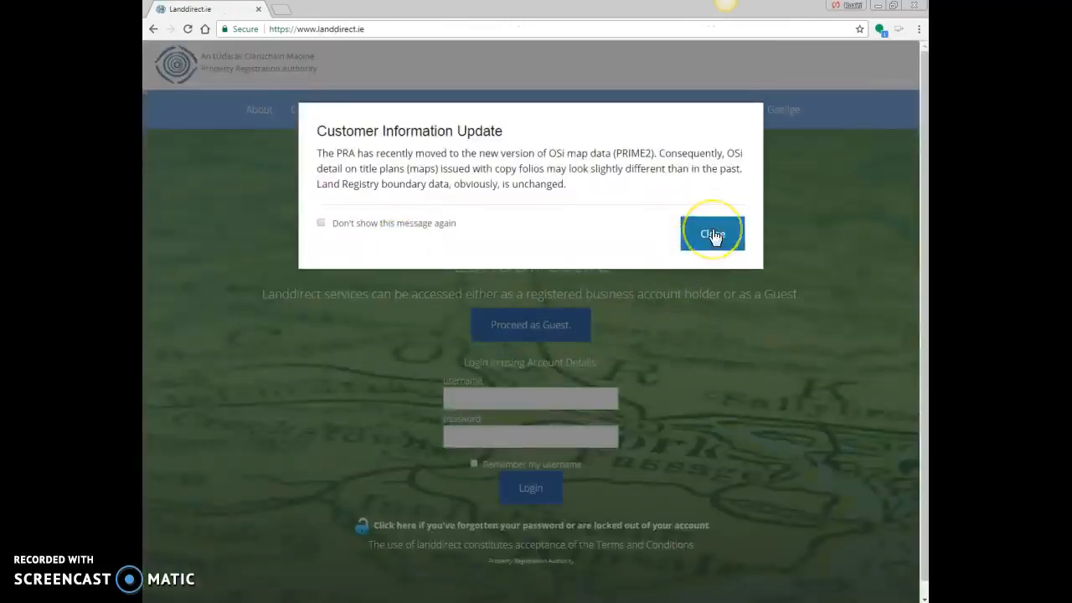
{"action": "left_click", "coordinate": [713, 236]}
{"action": "left_click", "coordinate": [549, 332]}
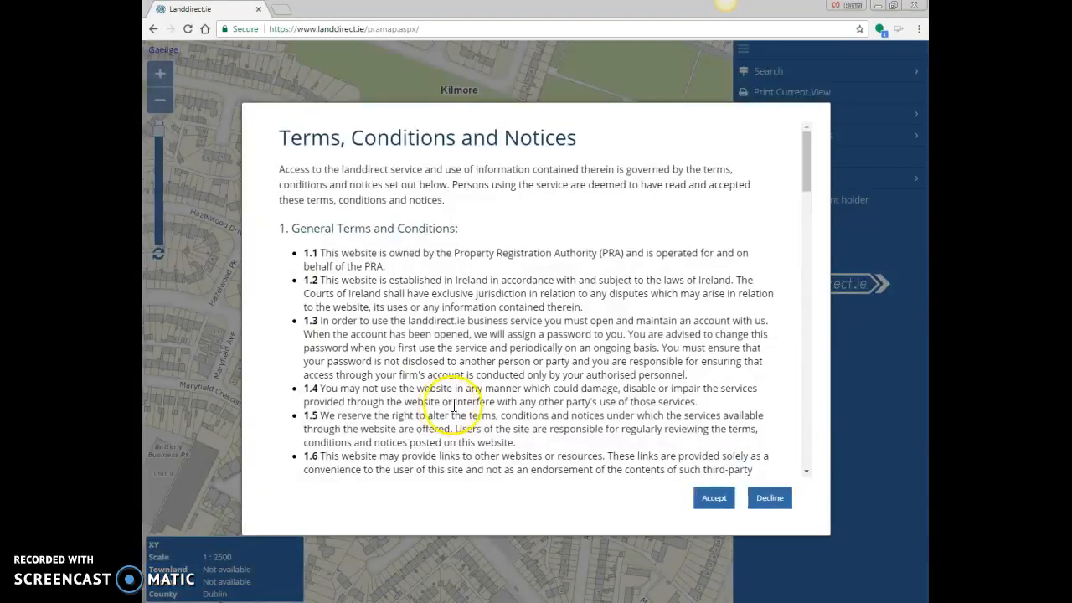
Accept the terms, navigate to Chanel Avenue at 1:1000, and show a parcel's details (plan 2, 1.52 ha)
{"action": "left_click", "coordinate": [710, 498]}
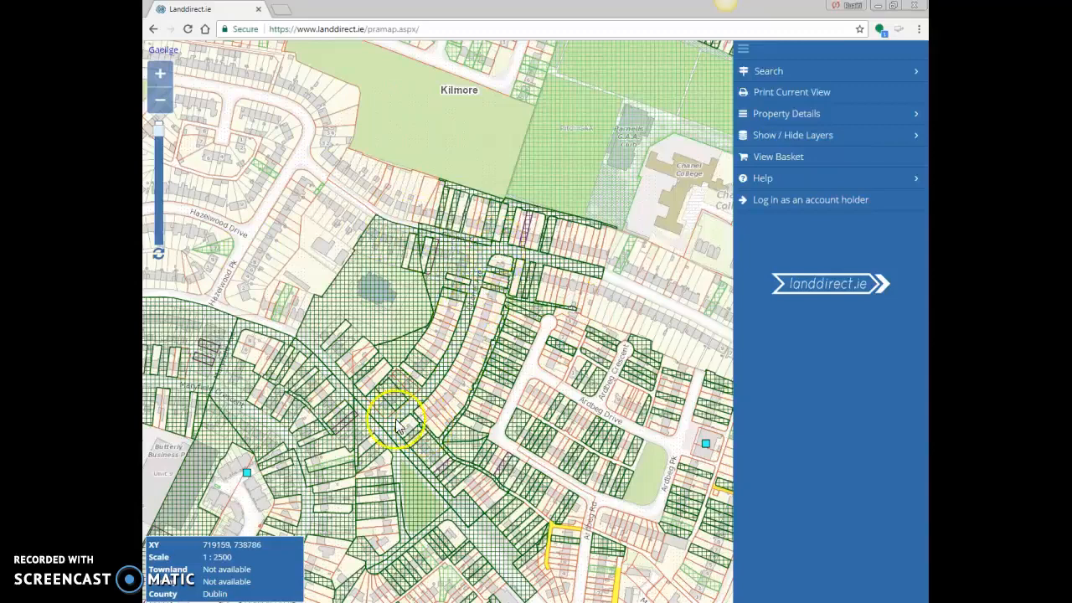
{"action": "scroll", "coordinate": [503, 377], "scroll_direction": "down", "scroll_amount": 5}
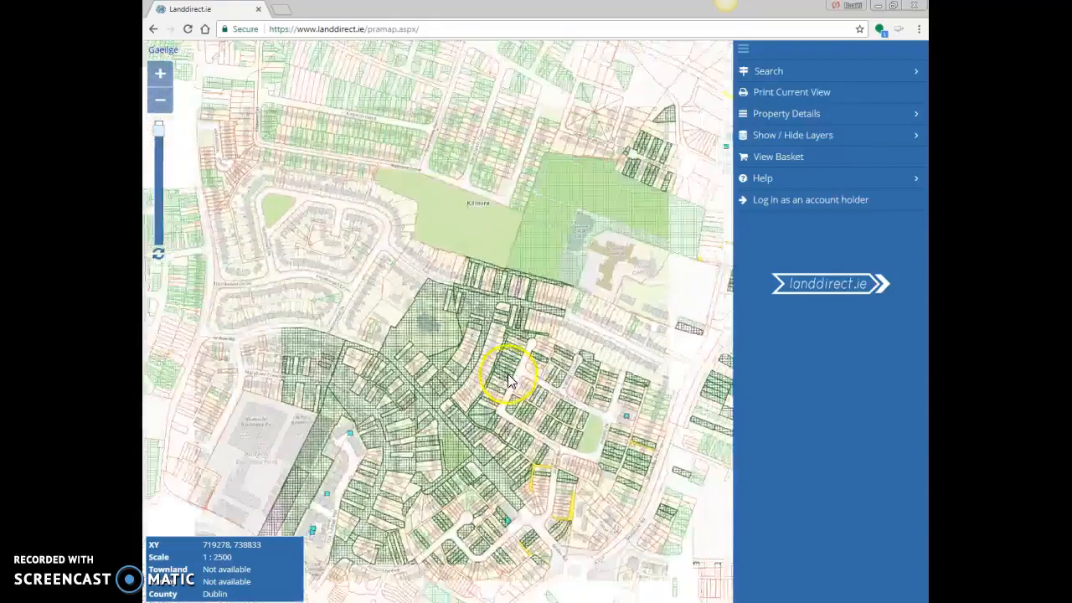
{"action": "scroll", "coordinate": [502, 372], "scroll_direction": "down", "scroll_amount": 3}
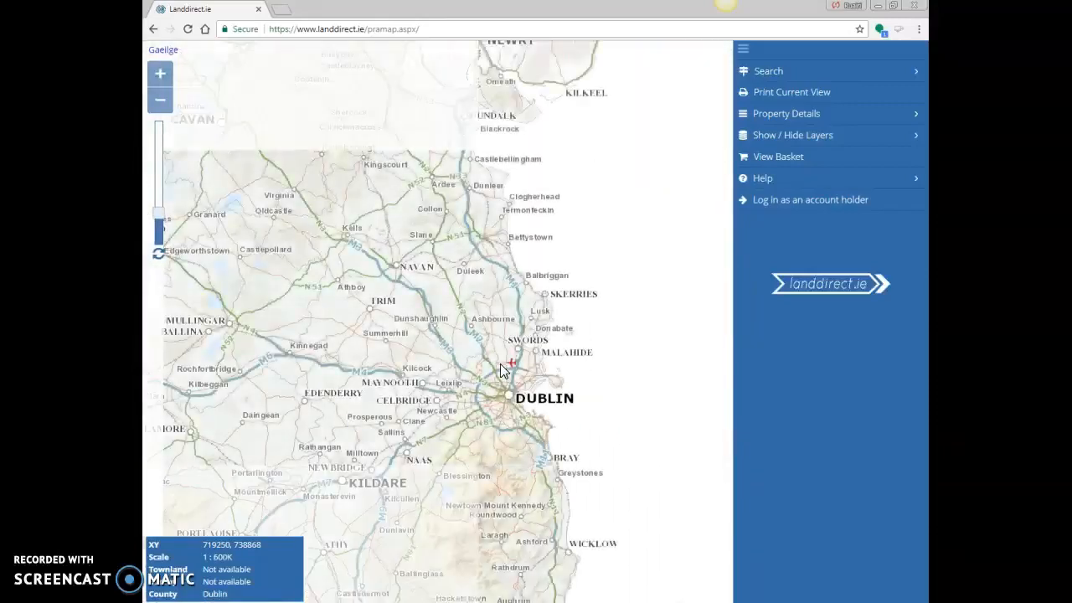
{"action": "scroll", "coordinate": [500, 368], "scroll_direction": "up", "scroll_amount": 5}
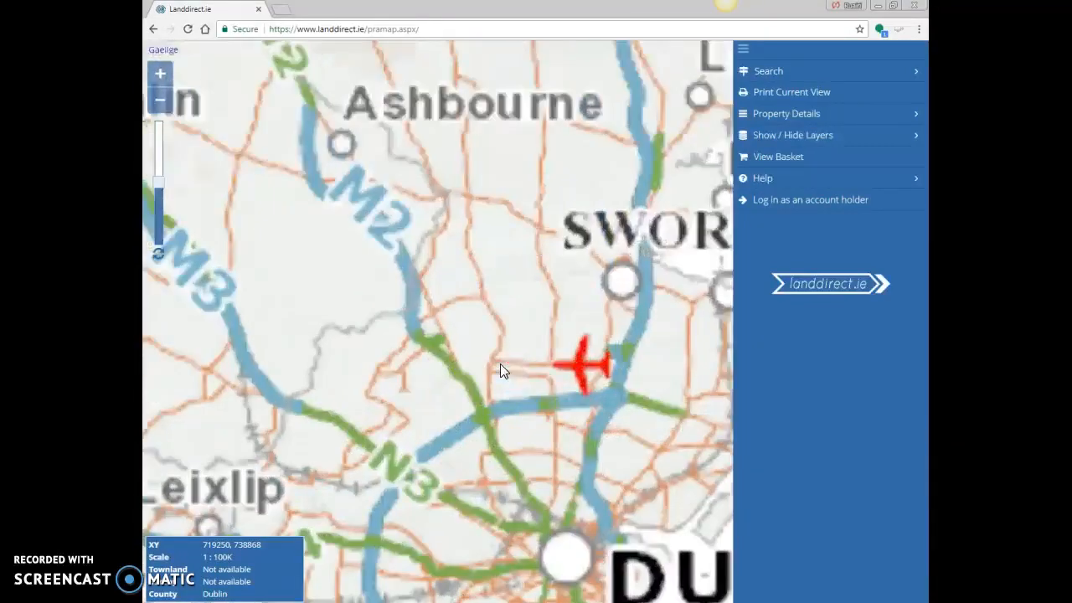
{"action": "left_click_drag", "start_coordinate": [551, 479], "coordinate": [438, 203]}
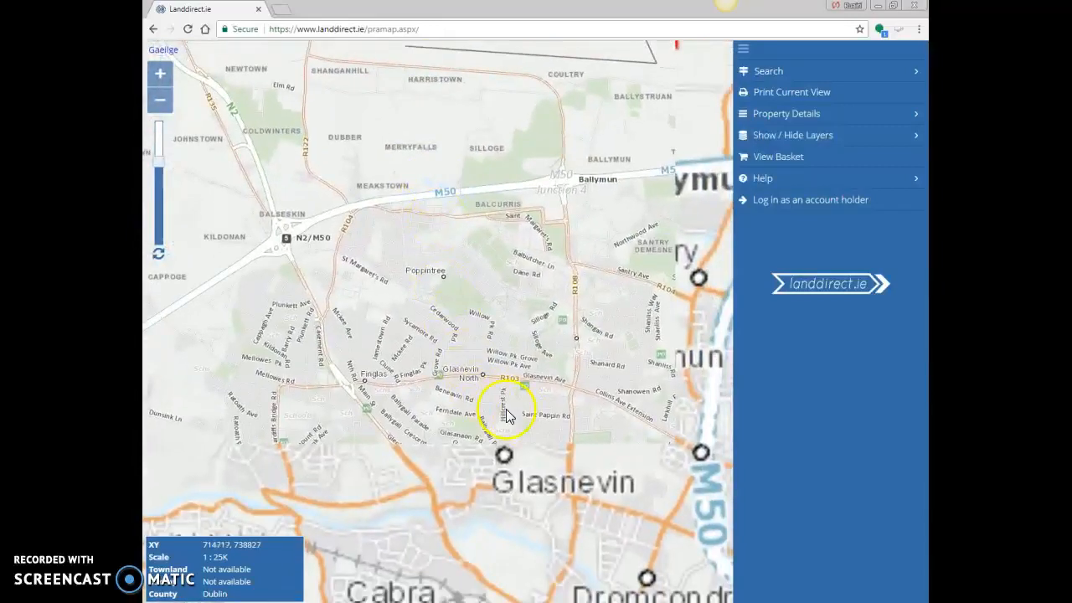
{"action": "left_click_drag", "start_coordinate": [658, 382], "coordinate": [411, 299]}
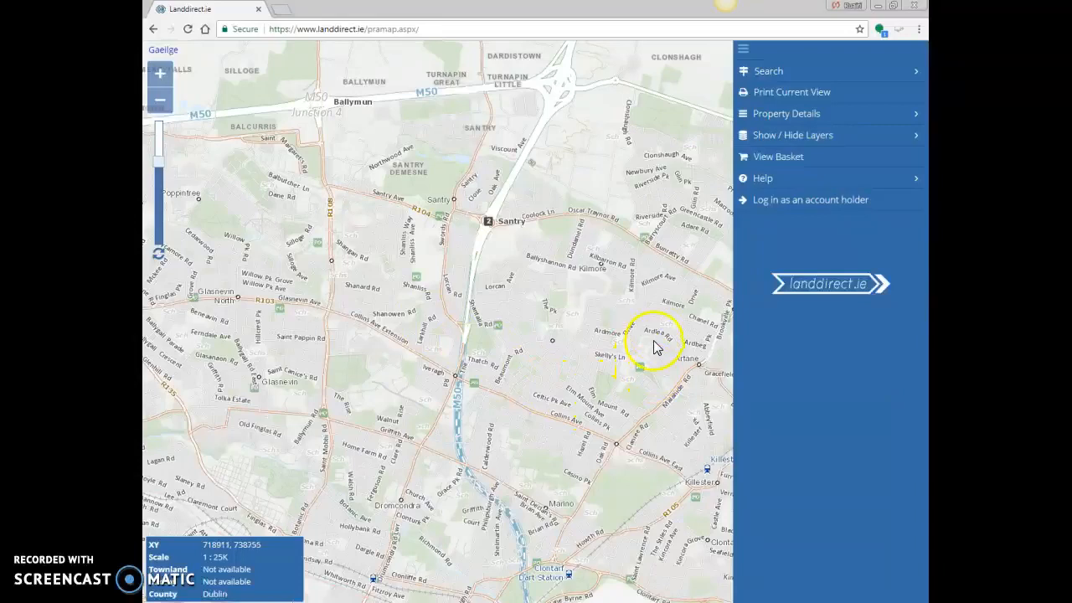
{"action": "scroll", "coordinate": [675, 332], "scroll_direction": "up", "scroll_amount": 5}
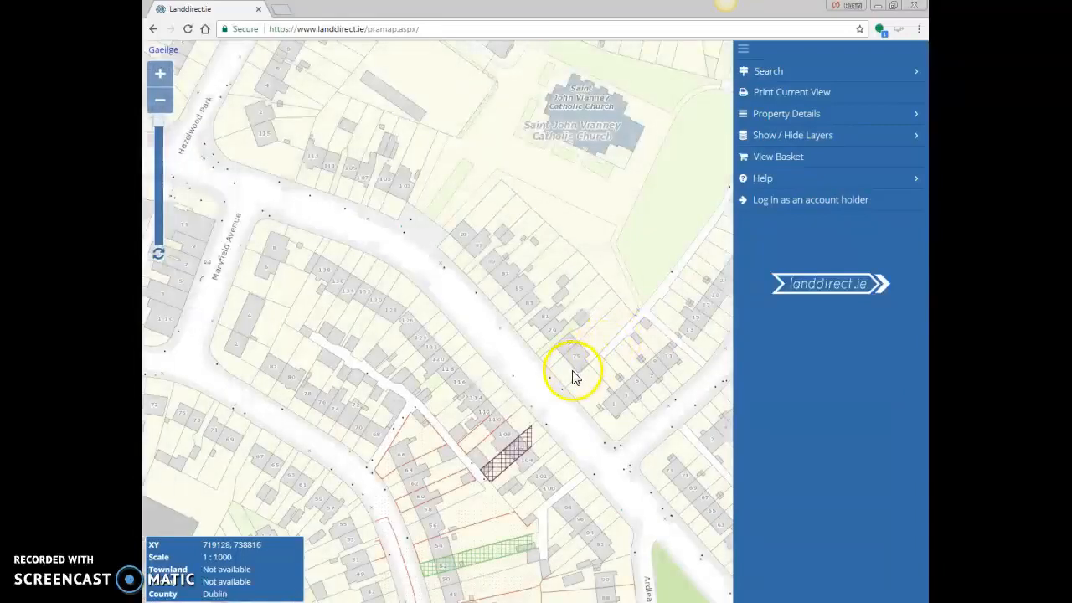
{"action": "left_click_drag", "start_coordinate": [450, 331], "coordinate": [402, 318]}
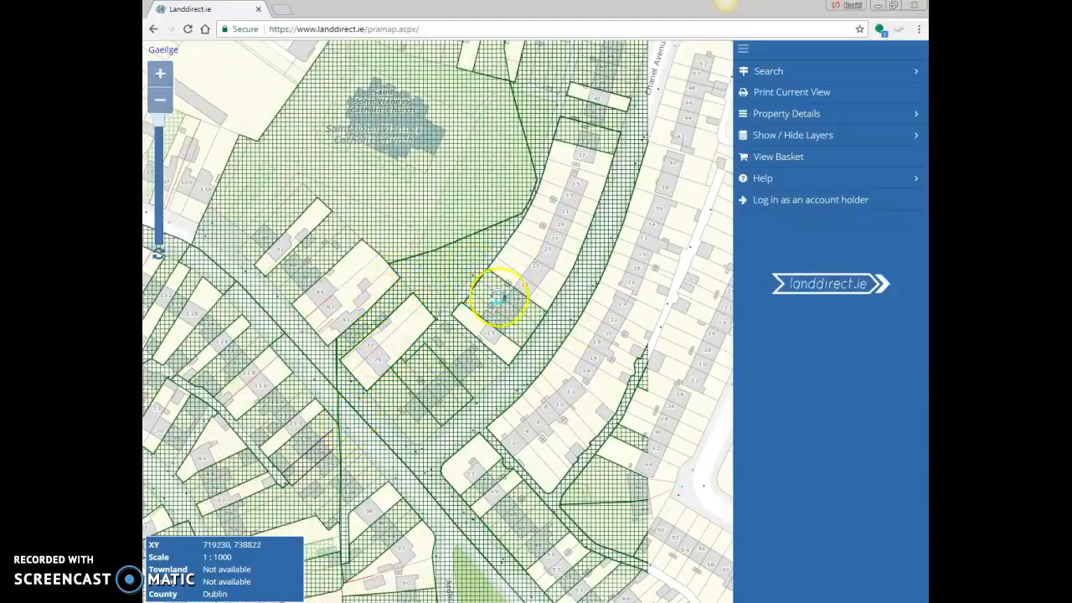
{"action": "left_click", "coordinate": [529, 265]}
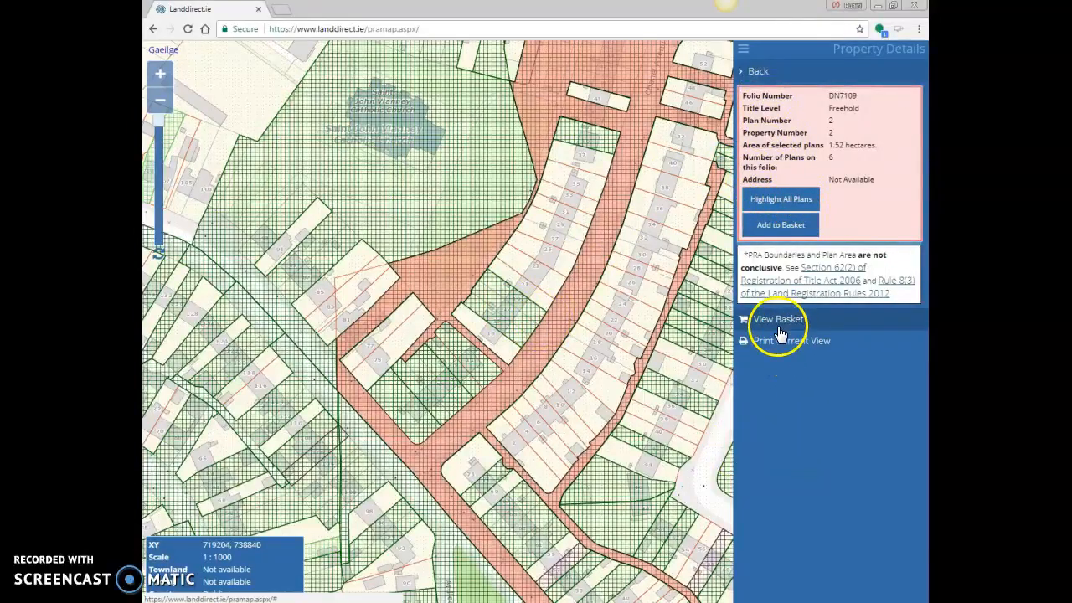
Hide the Burdens overlay using the Show / Hide Layers options
{"action": "left_click", "coordinate": [760, 72]}
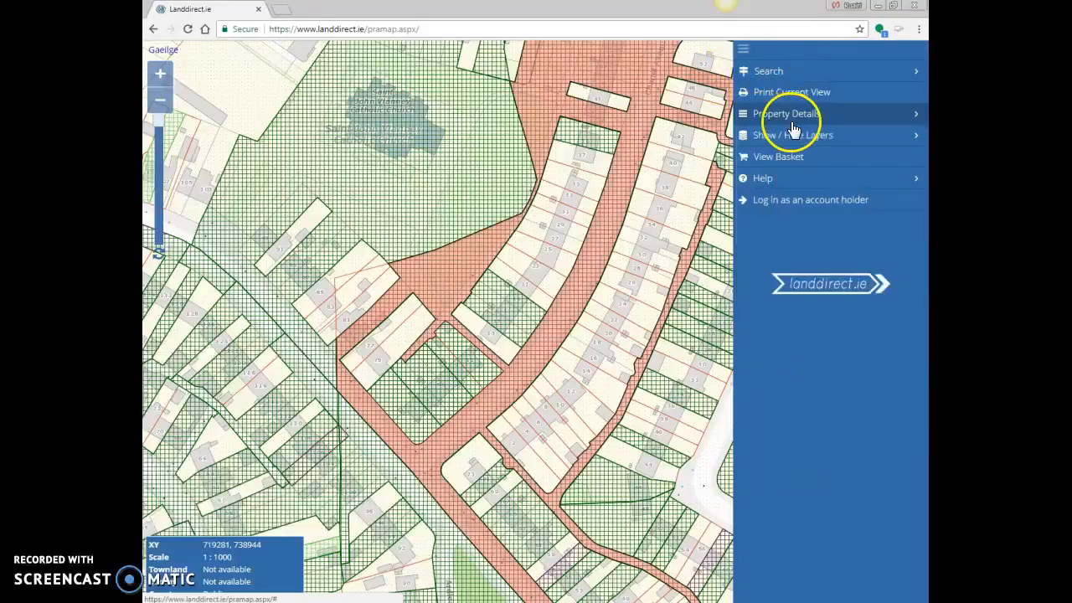
{"action": "left_click", "coordinate": [783, 138]}
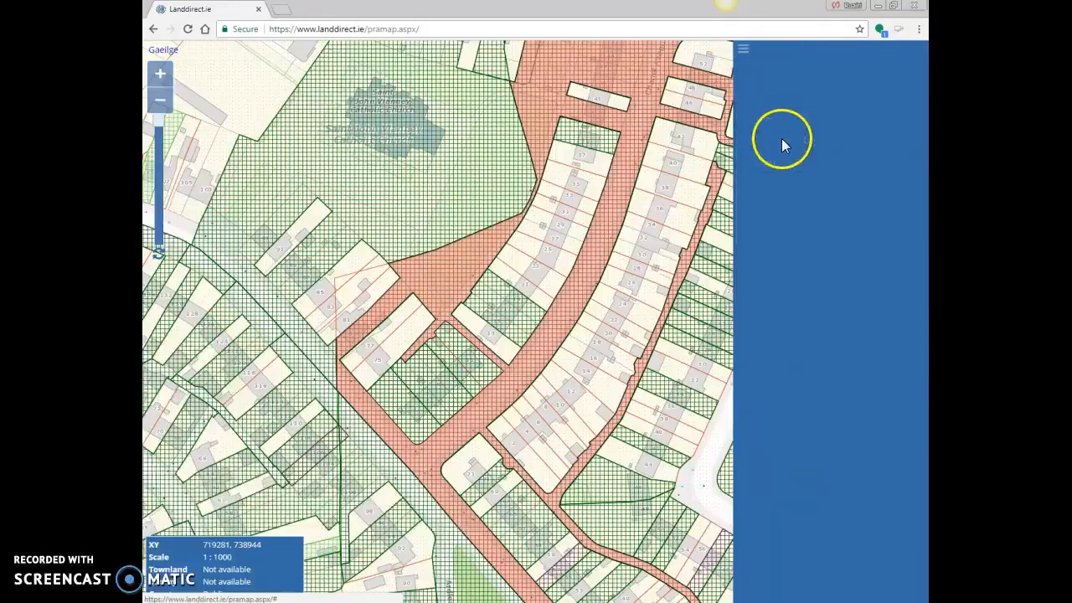
{"action": "left_click", "coordinate": [760, 185]}
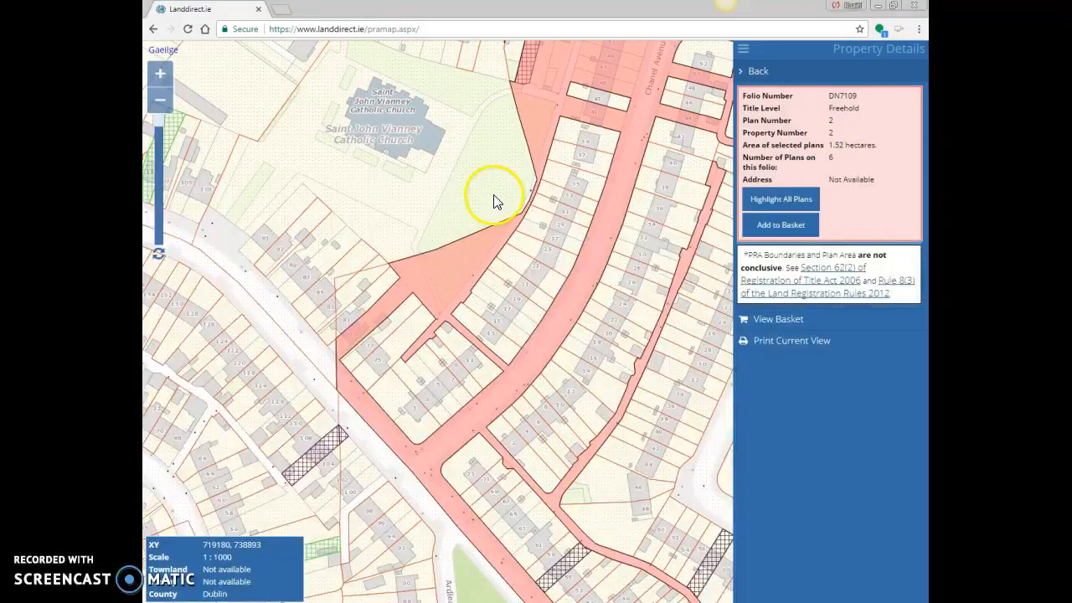
Look up the single house plot beside Chanel Avenue (plan 18), then return to the main menu
{"action": "left_click", "coordinate": [573, 214]}
{"action": "left_click", "coordinate": [538, 423]}
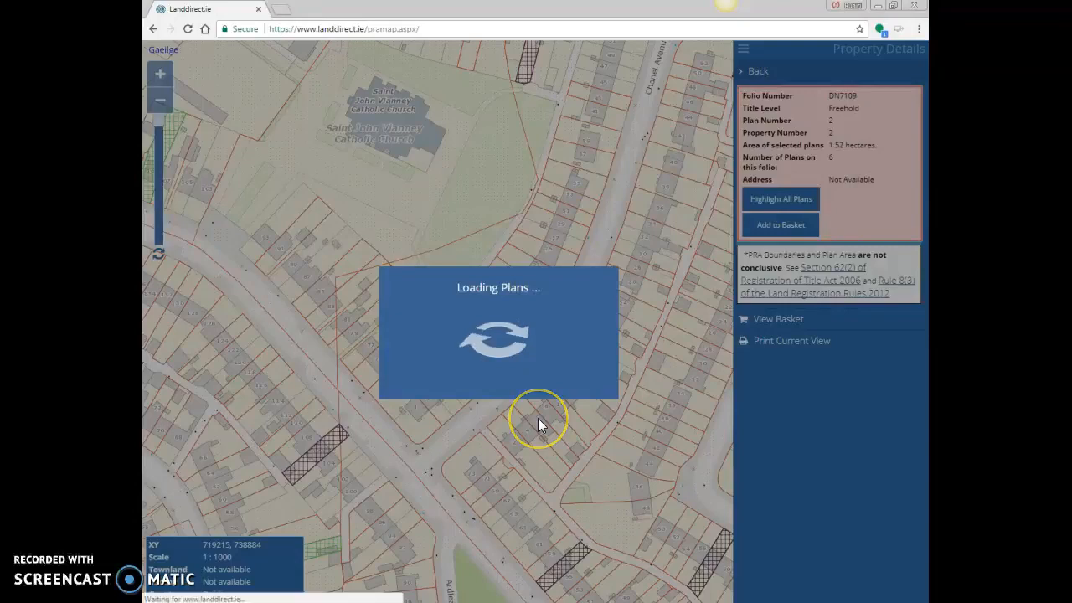
{"action": "left_click", "coordinate": [750, 71]}
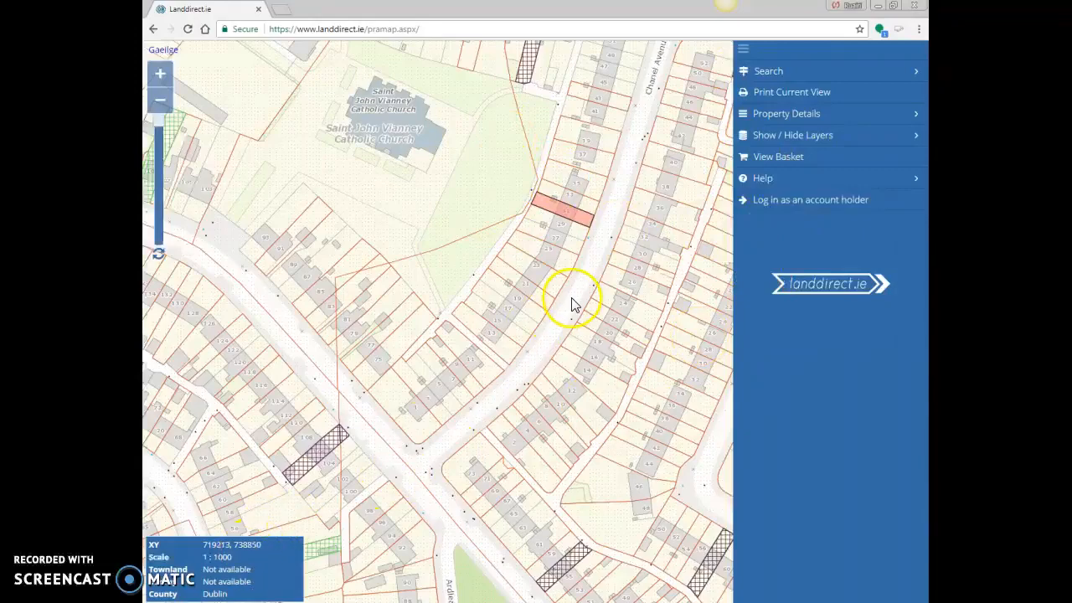
Centre the map on the pink Chanel Avenue plot and show its Property Details (plan 255)
{"action": "scroll", "coordinate": [575, 301], "scroll_direction": "down", "scroll_amount": 1}
{"action": "double_click", "coordinate": [576, 213]}
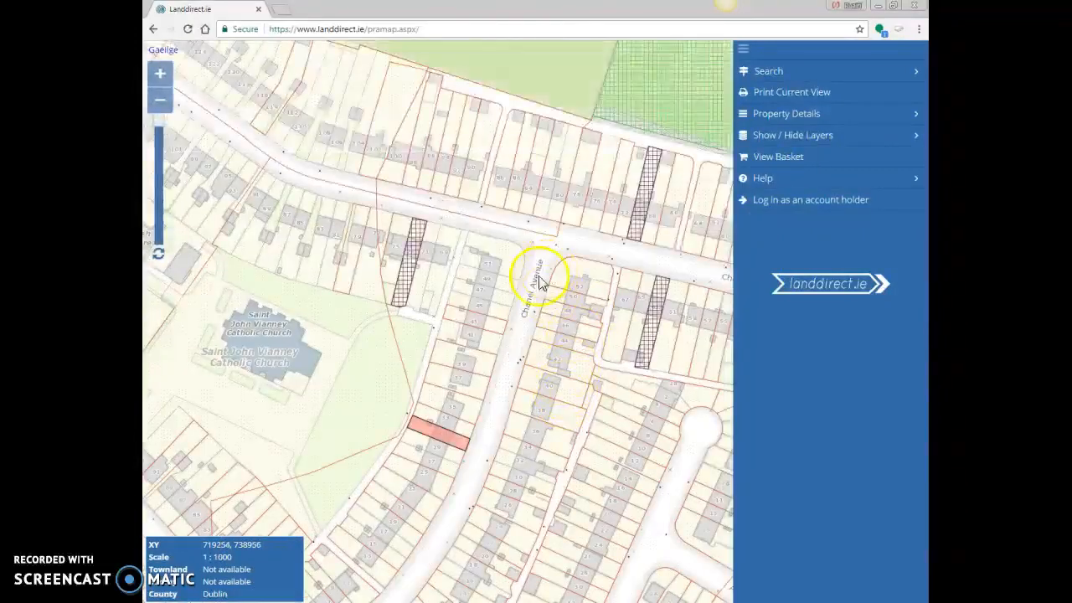
{"action": "scroll", "coordinate": [541, 276], "scroll_direction": "down", "scroll_amount": 1}
{"action": "scroll", "coordinate": [453, 417], "scroll_direction": "up", "scroll_amount": 1}
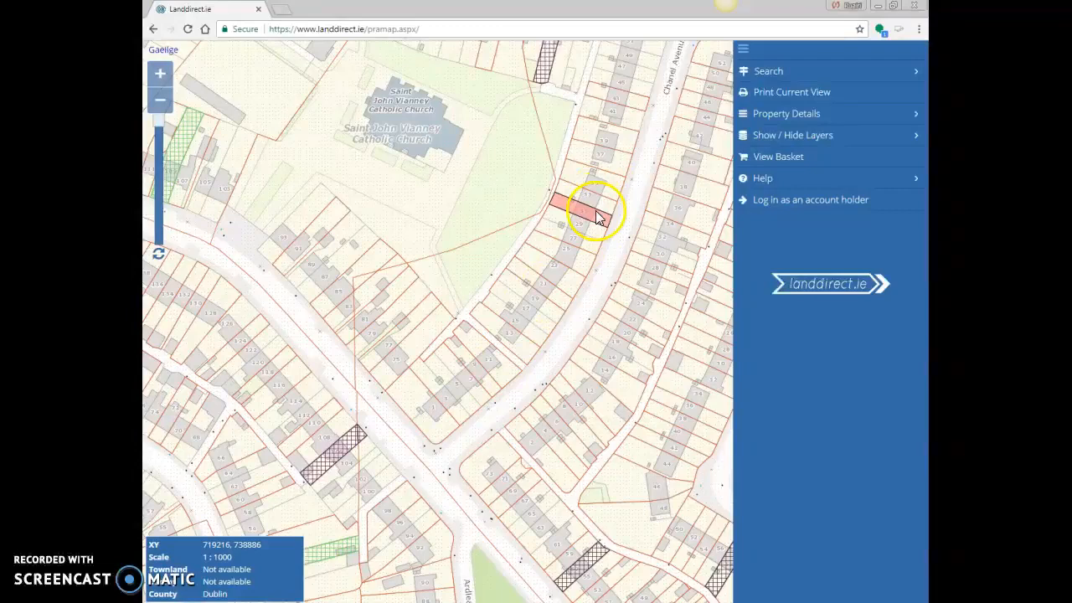
{"action": "left_click_drag", "start_coordinate": [532, 239], "coordinate": [395, 328]}
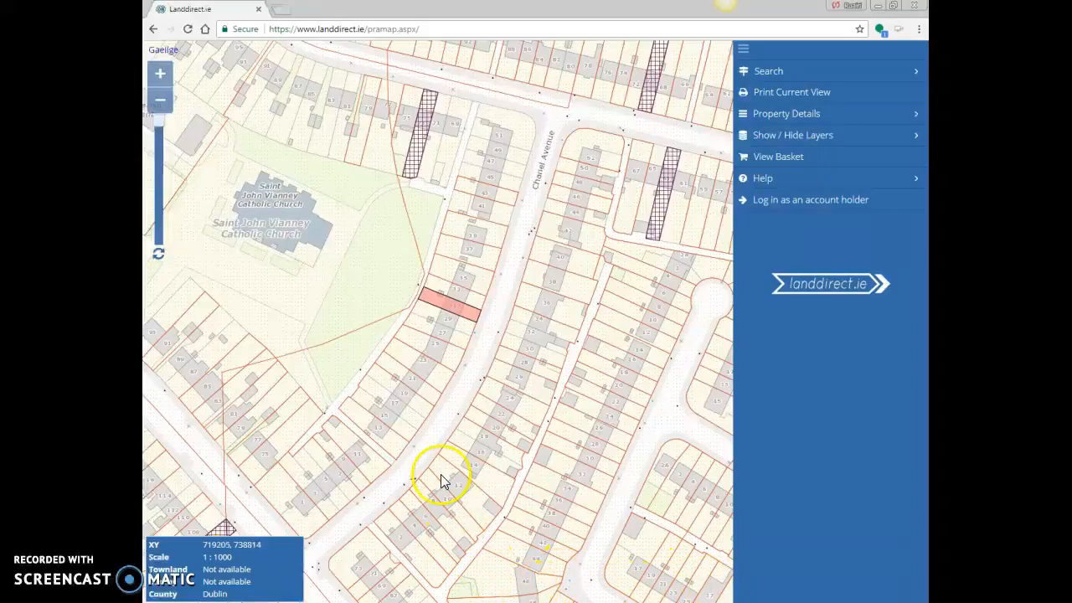
{"action": "left_click", "coordinate": [862, 125]}
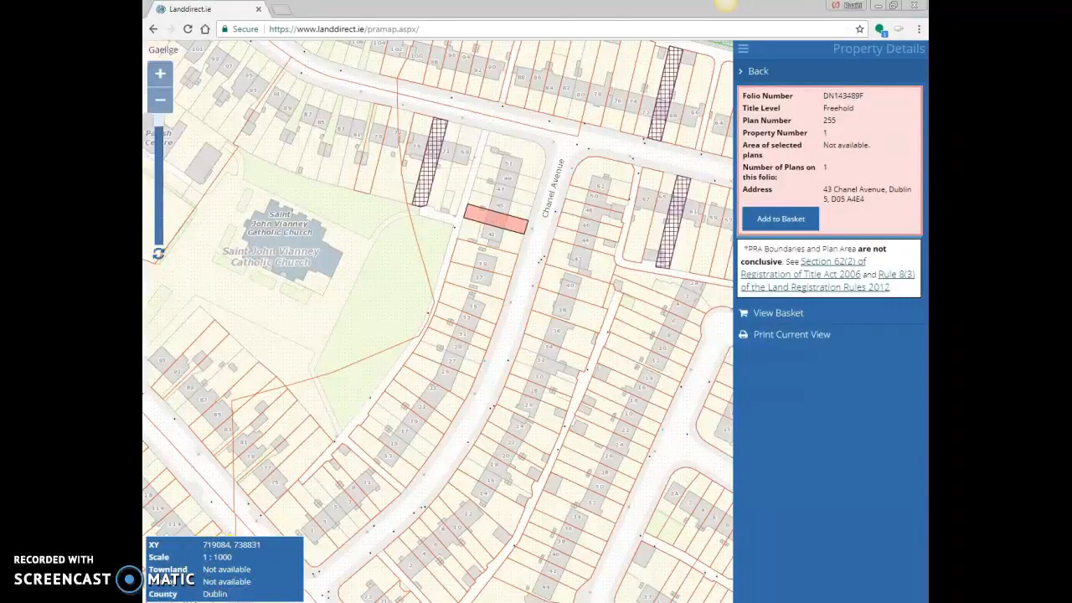
Take a trial Snipping Tool capture of the map, discard it unsaved, and reopen the programs list
{"action": "left_click", "coordinate": [155, 596]}
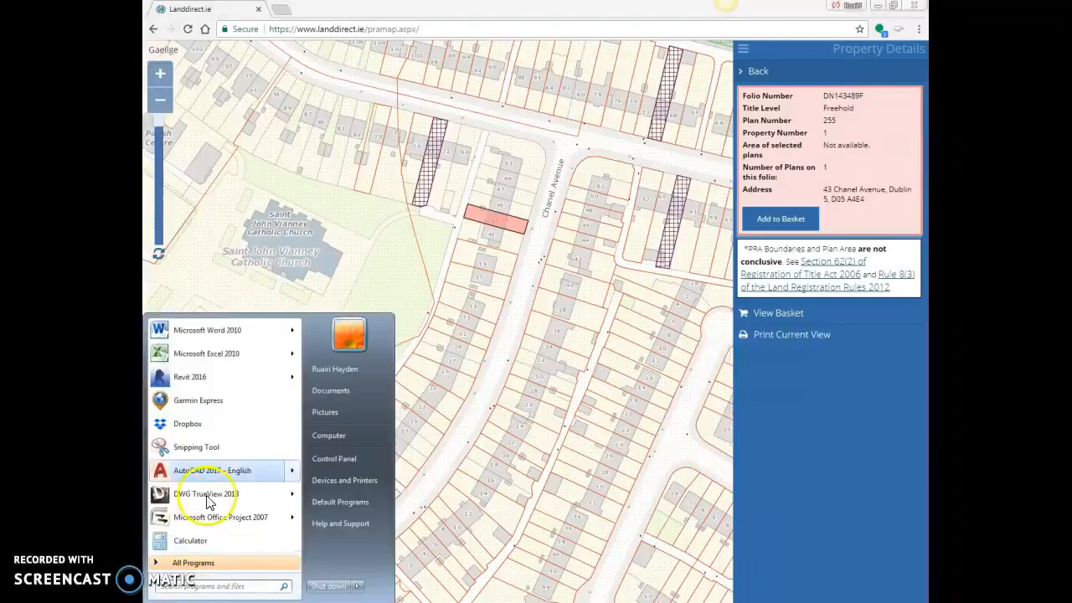
{"action": "left_click", "coordinate": [210, 454]}
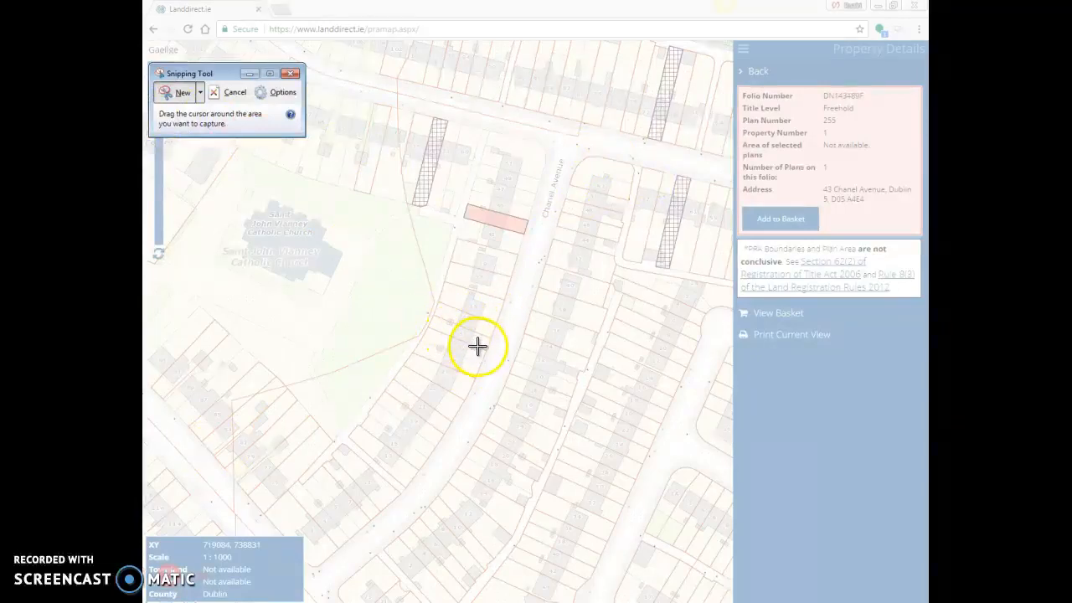
{"action": "left_click_drag", "start_coordinate": [589, 245], "coordinate": [711, 230]}
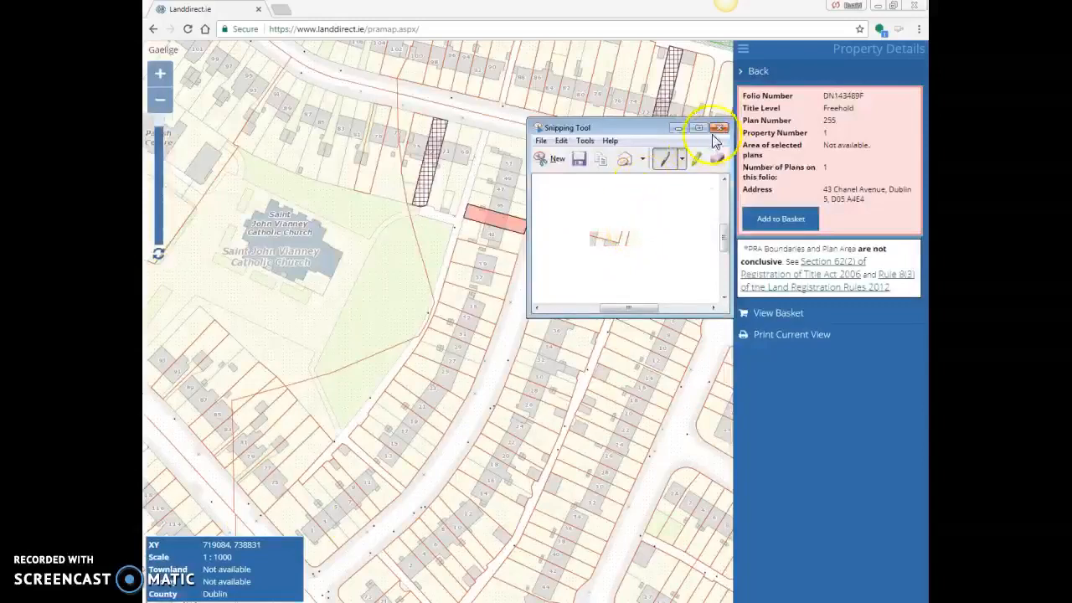
{"action": "left_click", "coordinate": [718, 127]}
{"action": "left_click", "coordinate": [682, 229]}
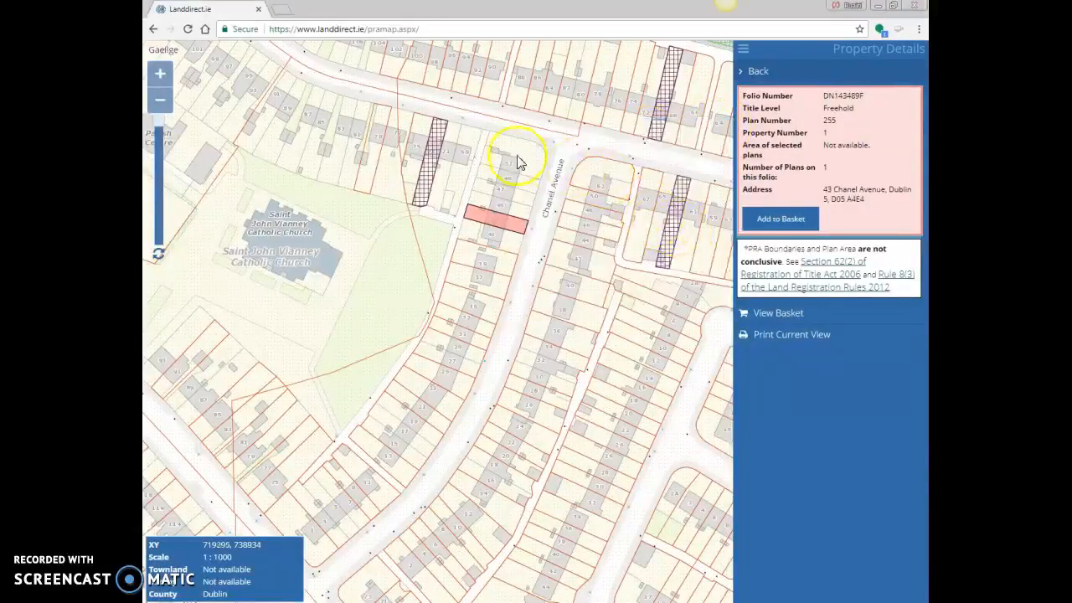
{"action": "left_click", "coordinate": [173, 602]}
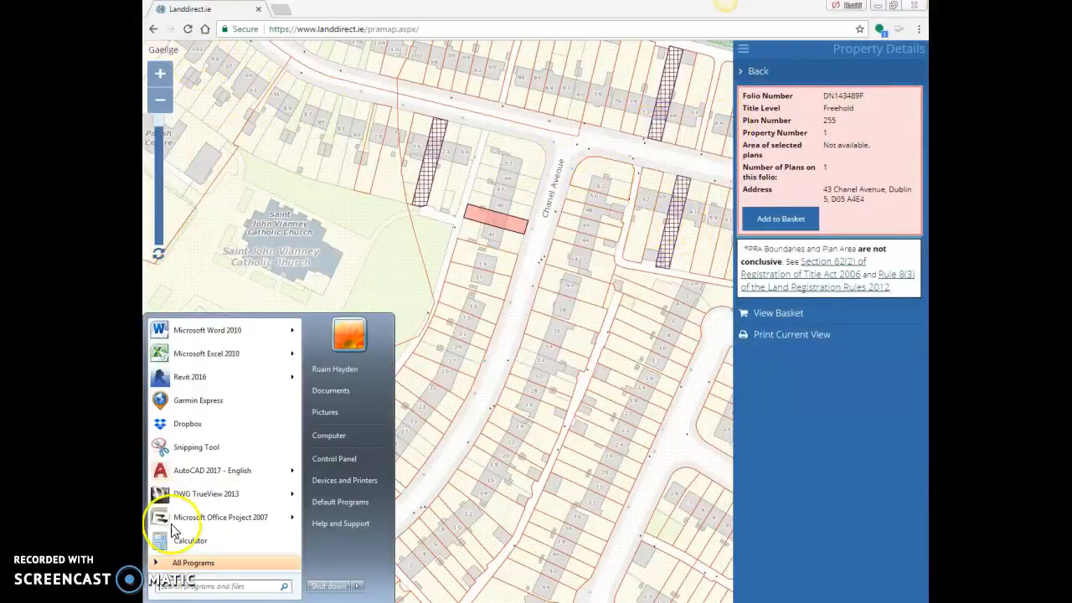
Snip the map around the shaded plot and save it to the Desktop as JPEG 'land direct 1 1000'
{"action": "left_click", "coordinate": [205, 451]}
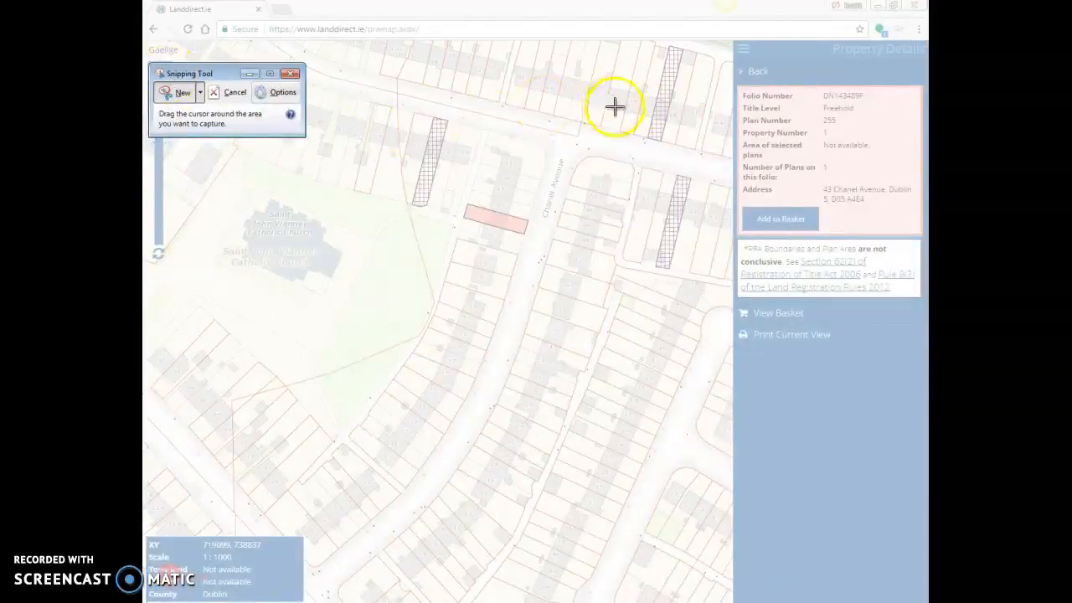
{"action": "left_click_drag", "start_coordinate": [695, 110], "coordinate": [180, 511]}
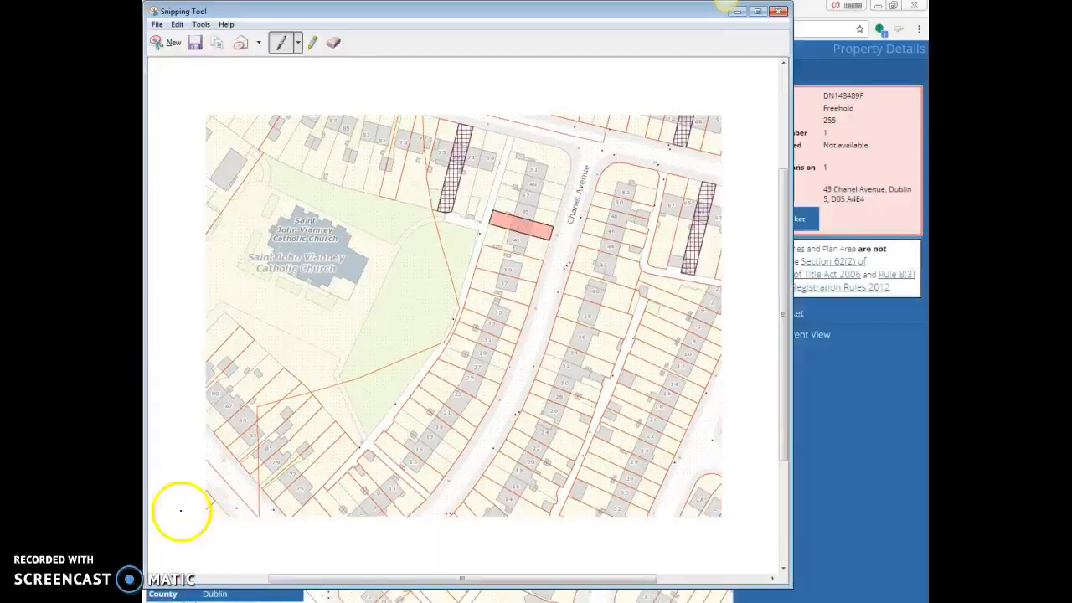
{"action": "left_click", "coordinate": [157, 25]}
{"action": "left_click", "coordinate": [189, 57]}
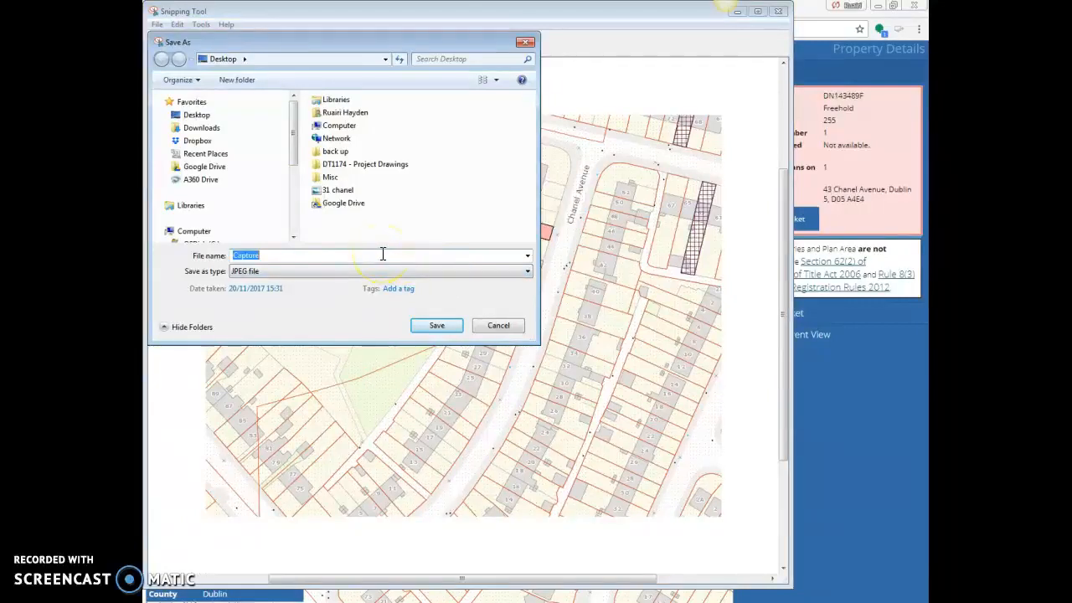
{"action": "type", "text": "land direct 1 1000"}
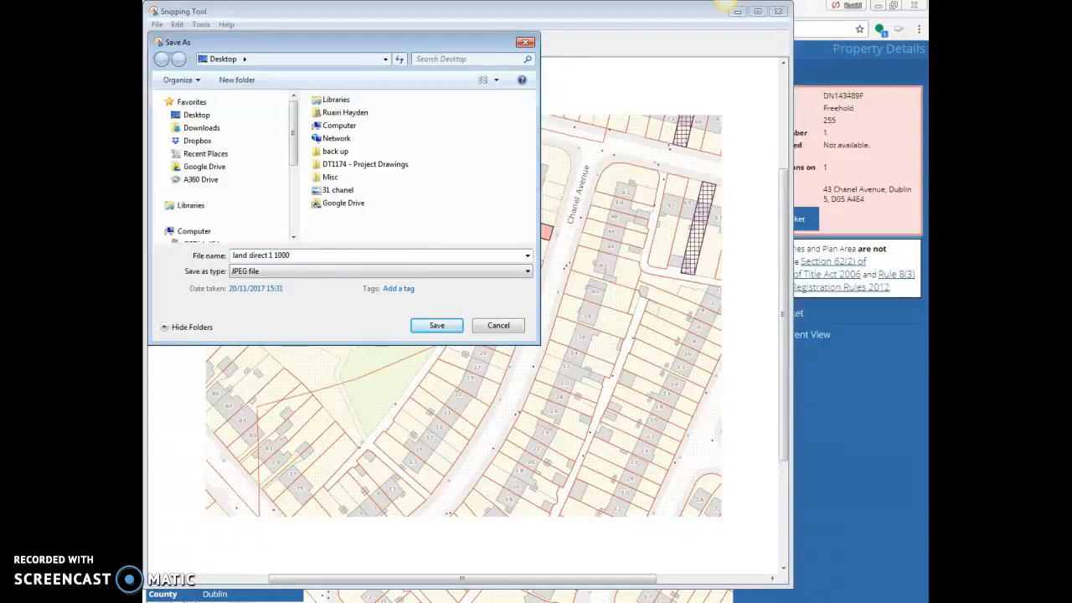
{"action": "left_click", "coordinate": [440, 325]}
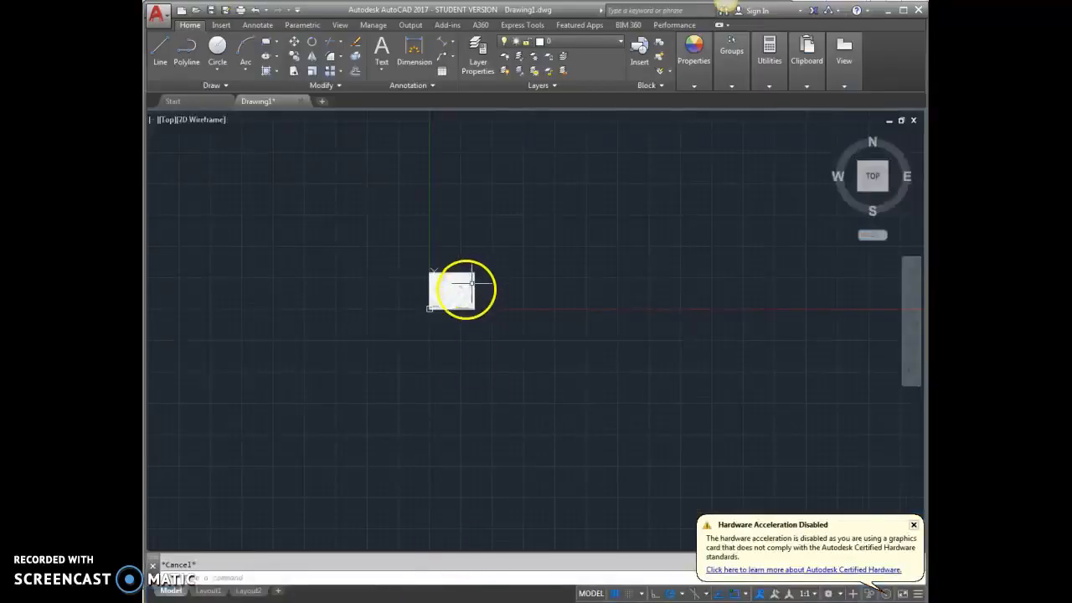
Zoom around the existing Chanel Avenue map snip, then bring up the Insert ribbon tools
{"action": "scroll", "coordinate": [455, 296], "scroll_direction": "up", "scroll_amount": 8}
{"action": "scroll", "coordinate": [434, 215], "scroll_direction": "up", "scroll_amount": 4}
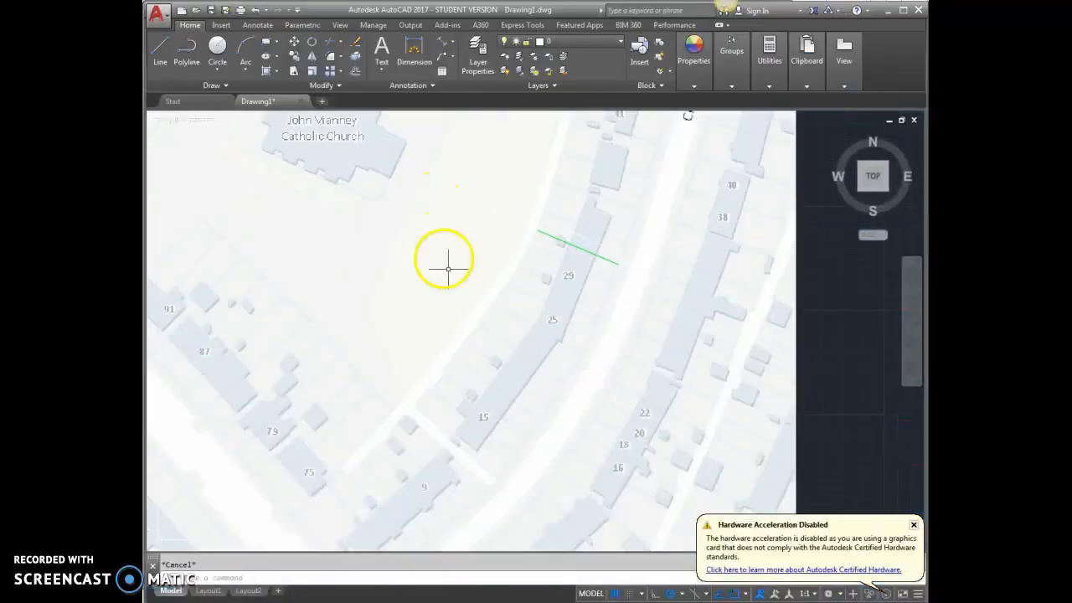
{"action": "scroll", "coordinate": [484, 319], "scroll_direction": "down", "scroll_amount": 4}
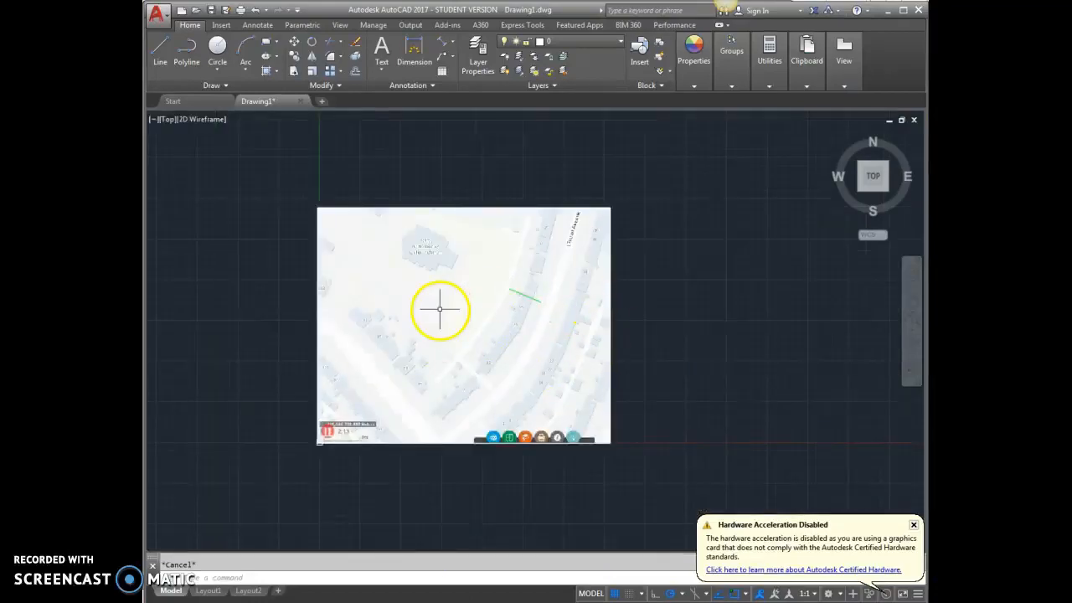
{"action": "scroll", "coordinate": [342, 448], "scroll_direction": "up", "scroll_amount": 5}
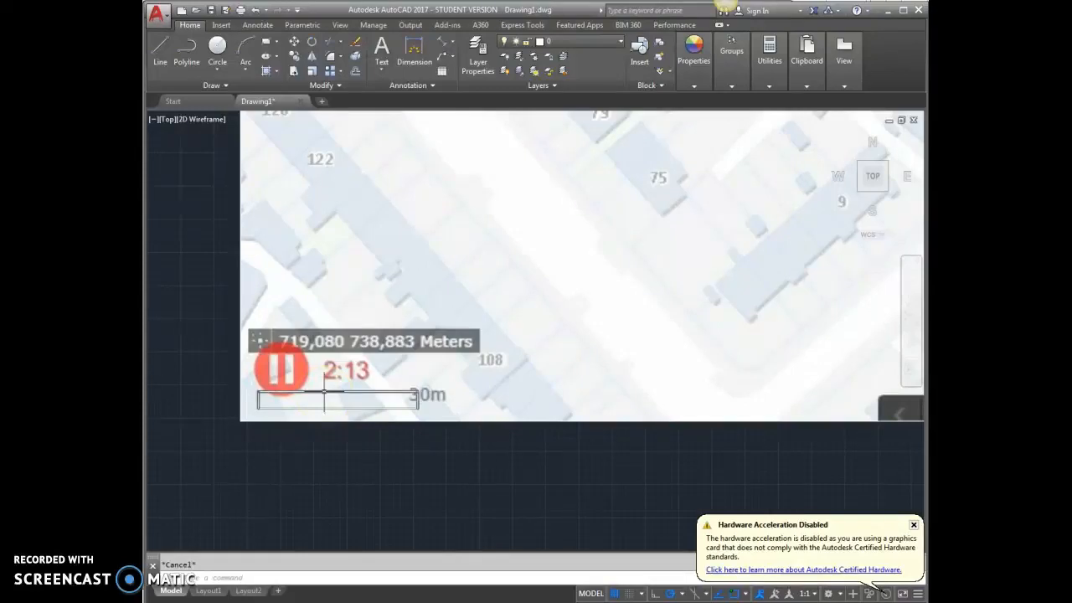
{"action": "scroll", "coordinate": [325, 392], "scroll_direction": "down", "scroll_amount": 6}
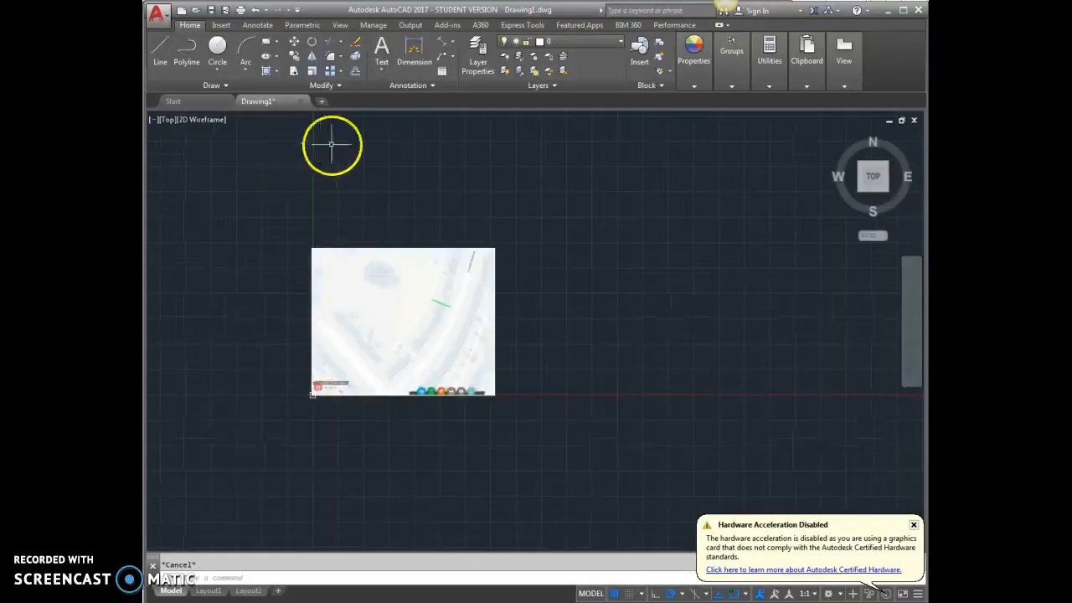
{"action": "left_click", "coordinate": [222, 24]}
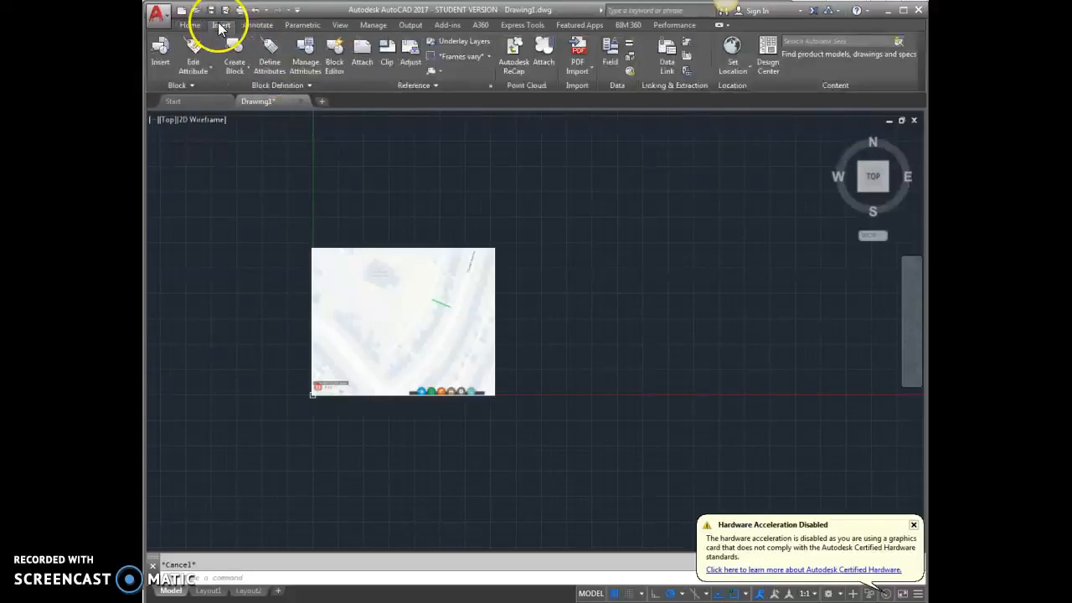
Attach 'land direct 1 1000' at a fixed scale of 1000 and place it beside the first map
{"action": "left_click", "coordinate": [360, 65]}
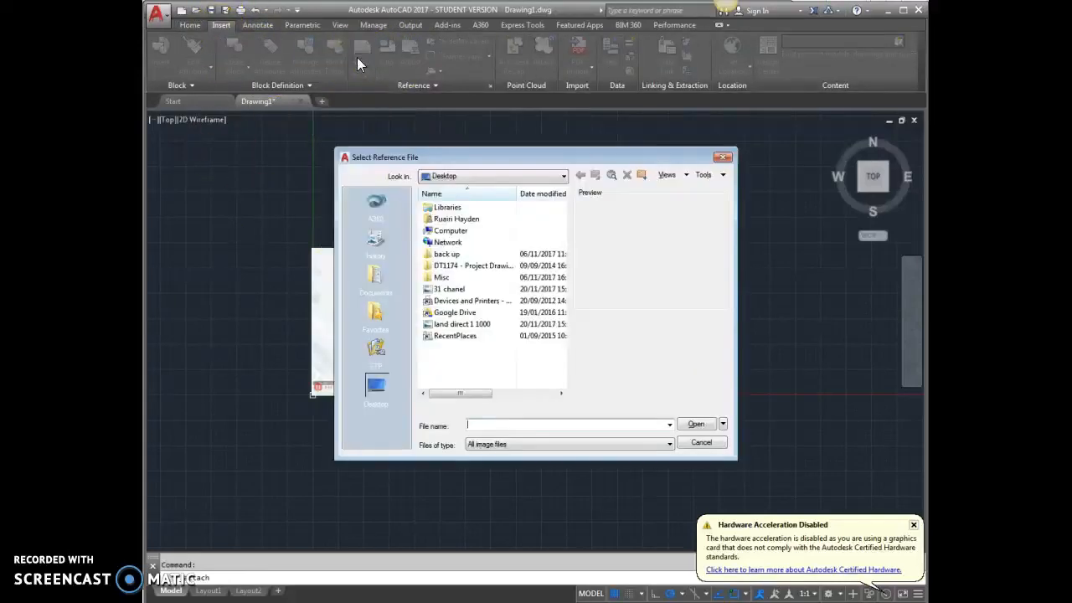
{"action": "left_click", "coordinate": [462, 325]}
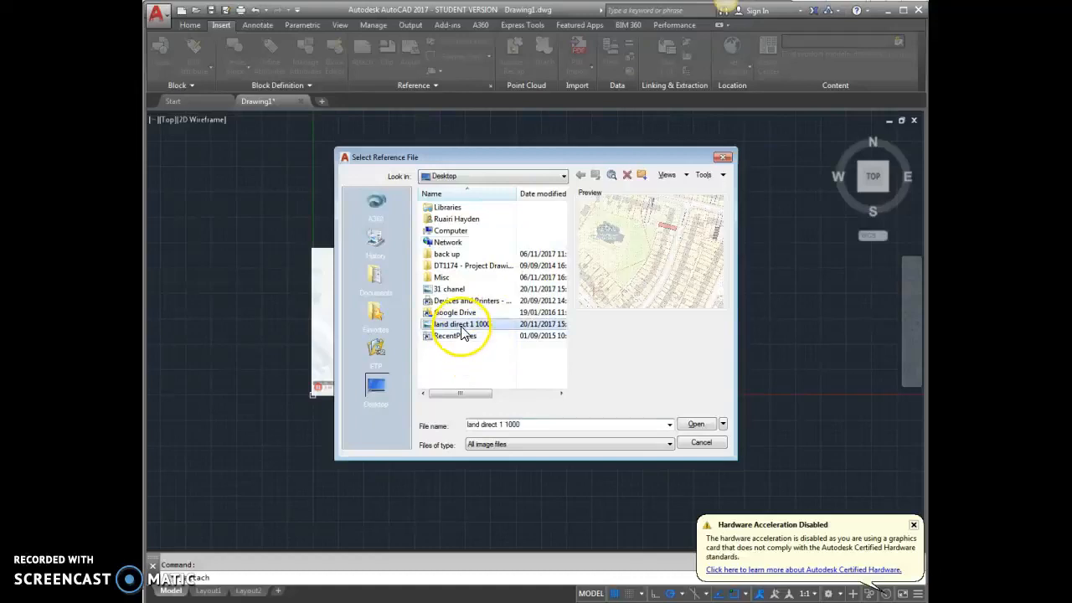
{"action": "left_click", "coordinate": [698, 425]}
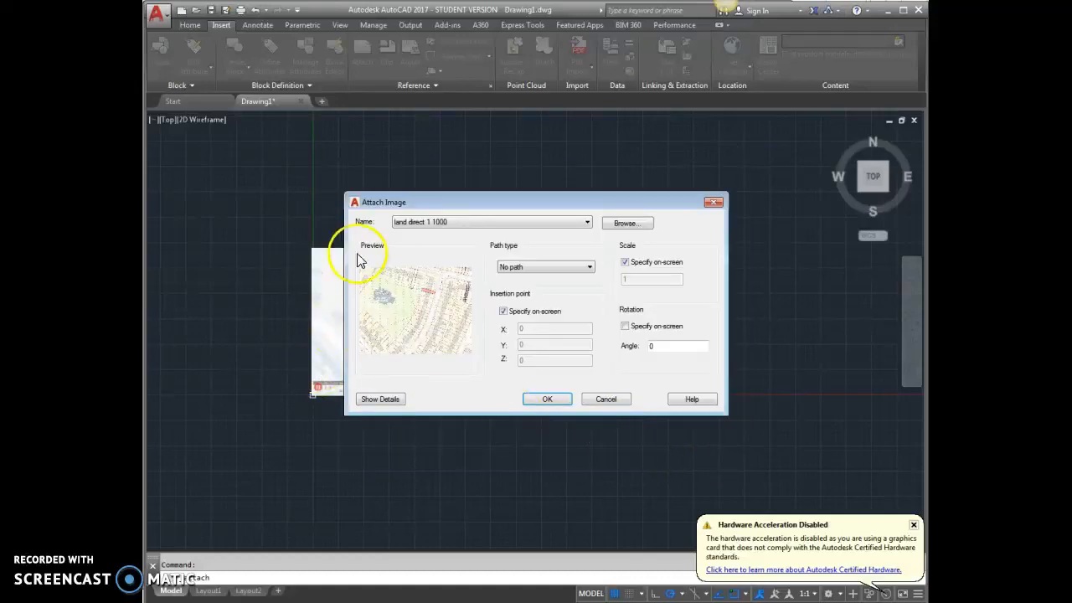
{"action": "left_click", "coordinate": [626, 263]}
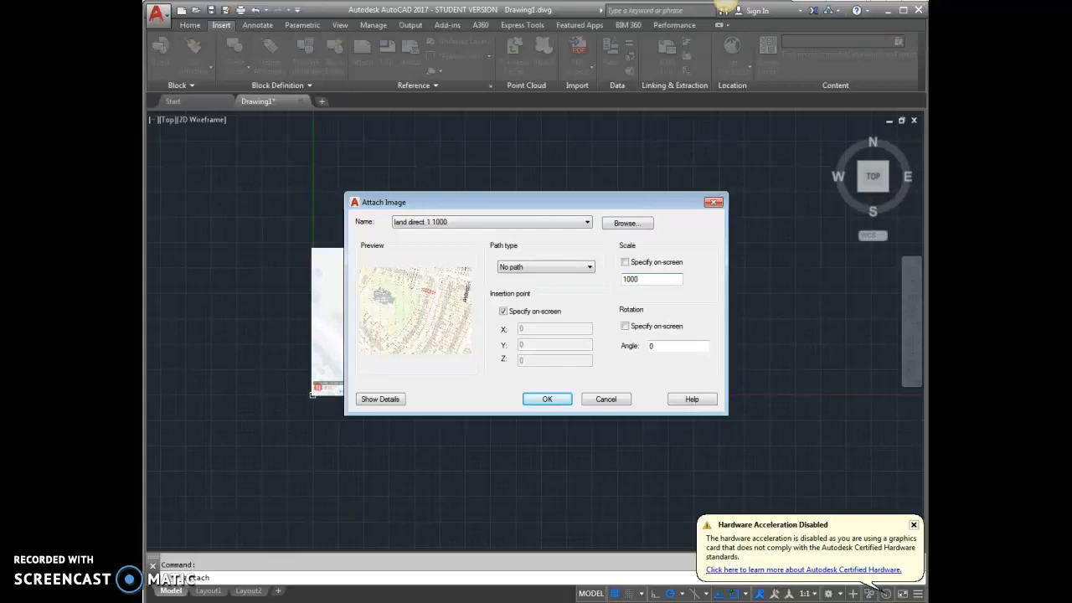
{"action": "left_click", "coordinate": [548, 398]}
{"action": "left_click", "coordinate": [514, 390]}
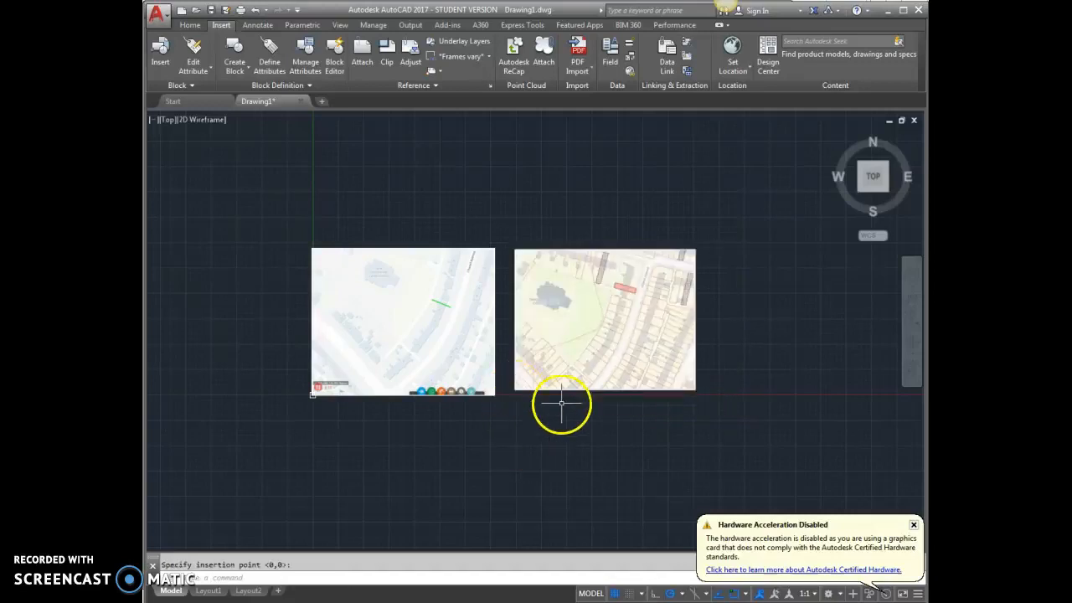
Cancel the leftover image insertion prompt and zoom around the plot area
{"action": "key", "text": "Escape"}
{"action": "scroll", "coordinate": [630, 311], "scroll_direction": "up", "scroll_amount": 5}
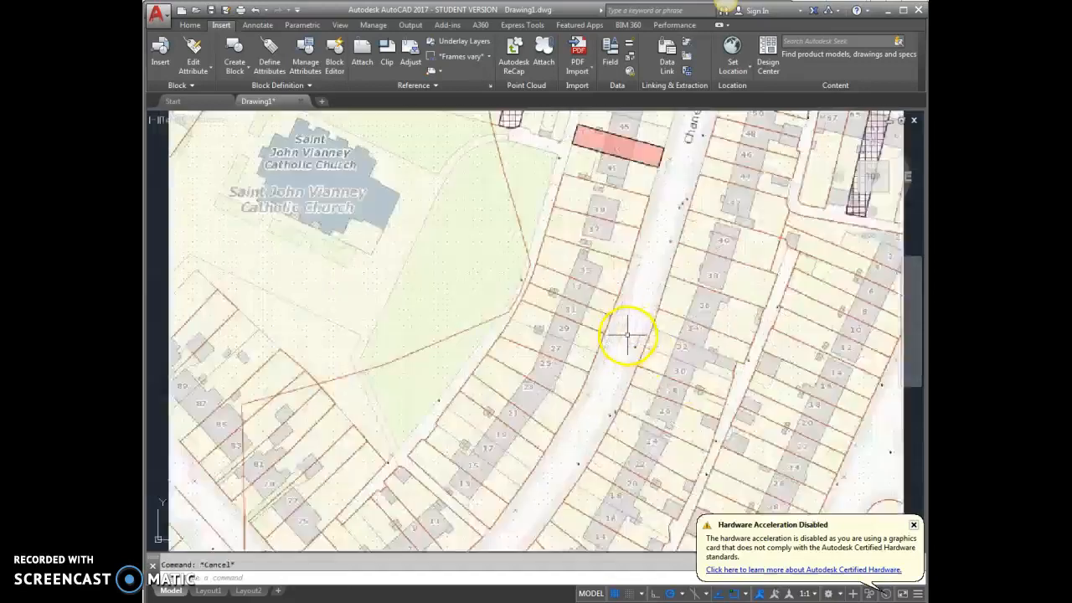
{"action": "scroll", "coordinate": [549, 251], "scroll_direction": "down", "scroll_amount": 5}
{"action": "scroll", "coordinate": [536, 242], "scroll_direction": "up", "scroll_amount": 2}
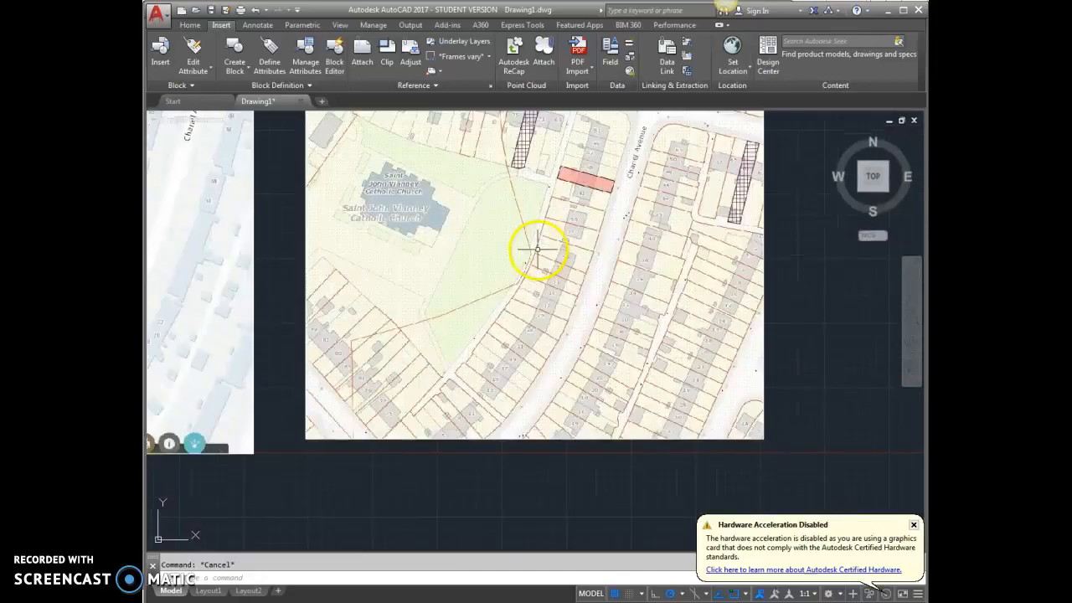
{"action": "left_click", "coordinate": [186, 24]}
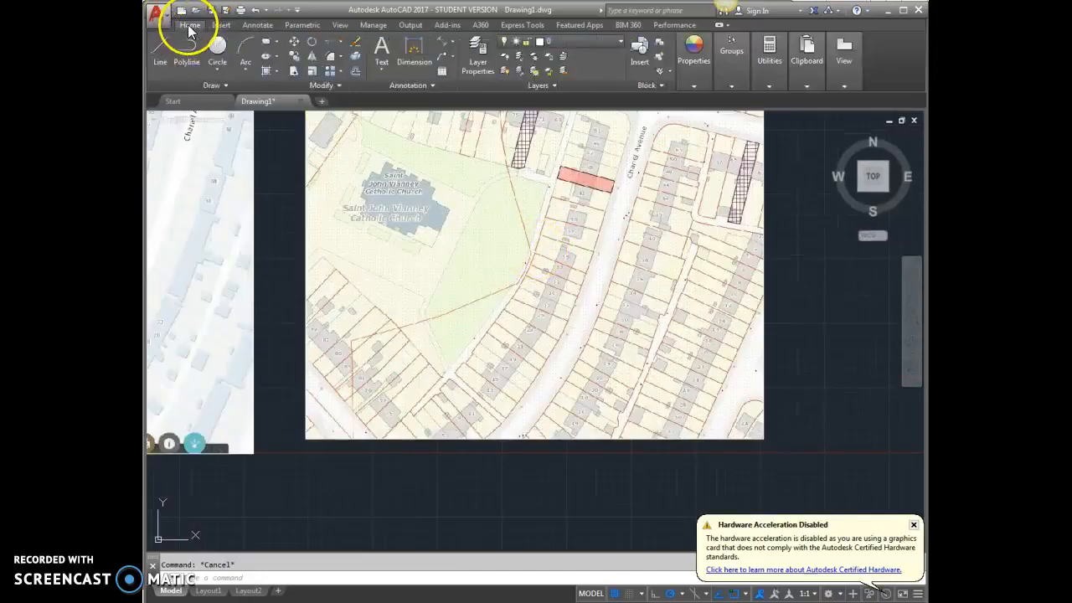
{"action": "left_click", "coordinate": [167, 42]}
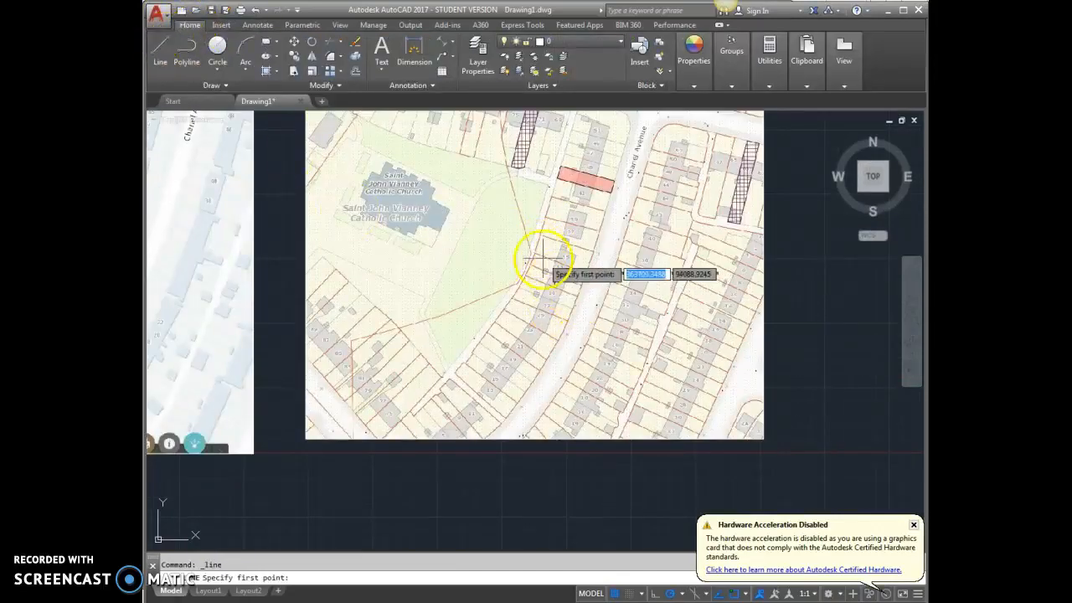
{"action": "scroll", "coordinate": [545, 256], "scroll_direction": "up", "scroll_amount": 3}
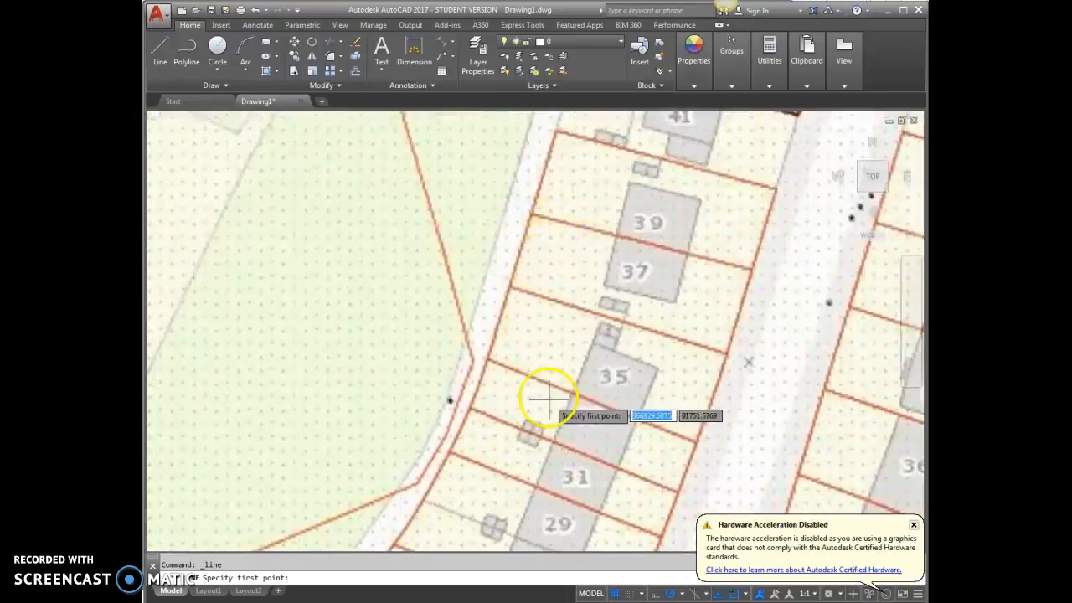
{"action": "scroll", "coordinate": [470, 411], "scroll_direction": "up", "scroll_amount": 3}
{"action": "left_click", "coordinate": [464, 411]}
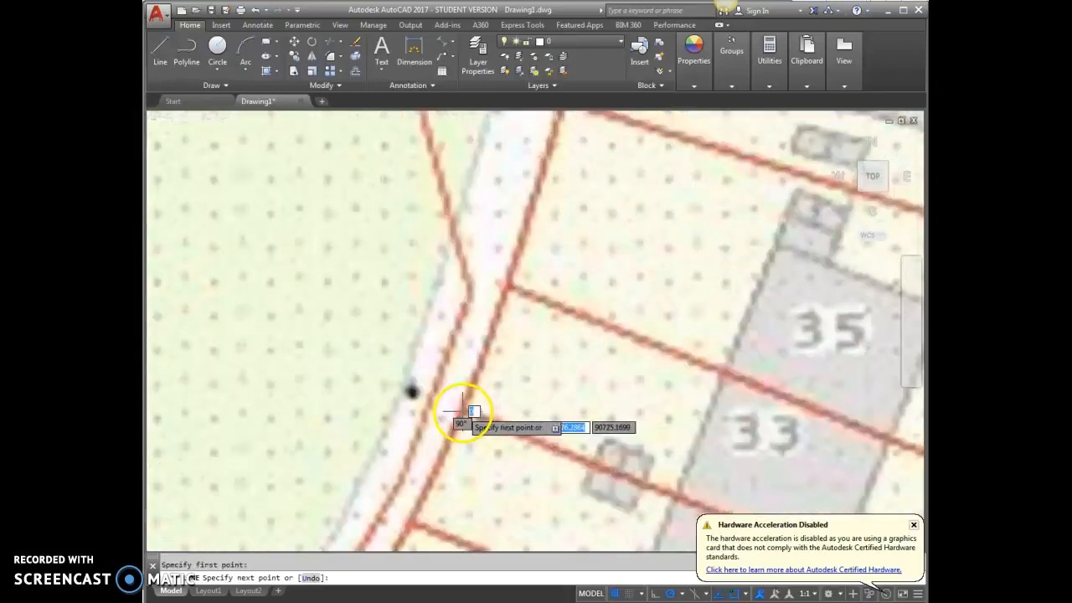
{"action": "scroll", "coordinate": [395, 411], "scroll_direction": "down", "scroll_amount": 4}
{"action": "scroll", "coordinate": [541, 464], "scroll_direction": "up", "scroll_amount": 5}
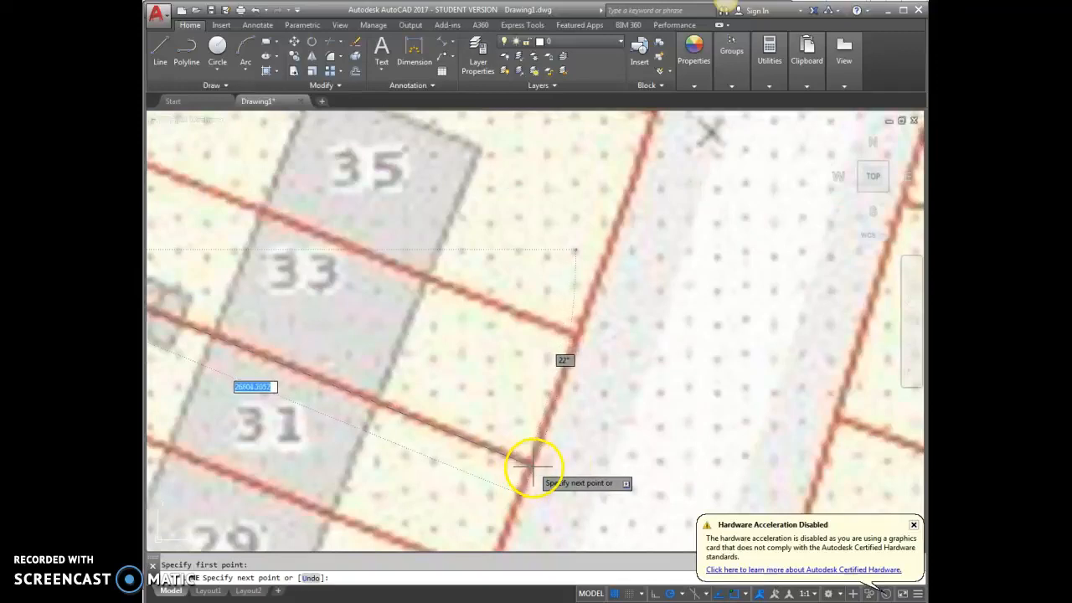
{"action": "left_click", "coordinate": [532, 463]}
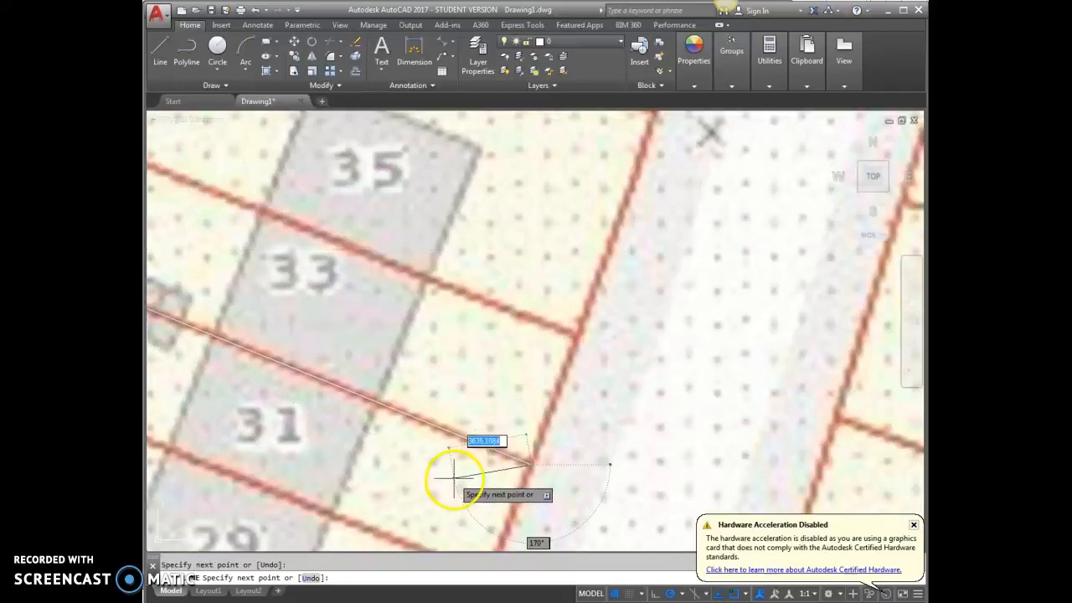
{"action": "key", "text": "Escape"}
{"action": "scroll", "coordinate": [591, 451], "scroll_direction": "down", "scroll_amount": 4}
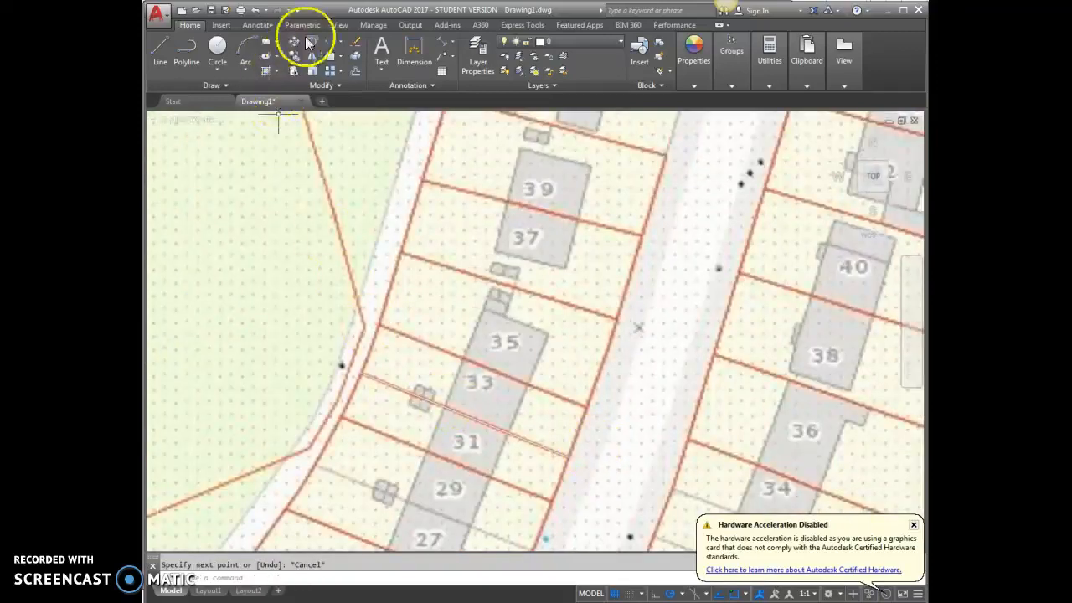
Add an aligned dimension between the line's two road-edge ends, placed alongside the line
{"action": "left_click", "coordinate": [441, 42]}
{"action": "scroll", "coordinate": [352, 369], "scroll_direction": "up", "scroll_amount": 4}
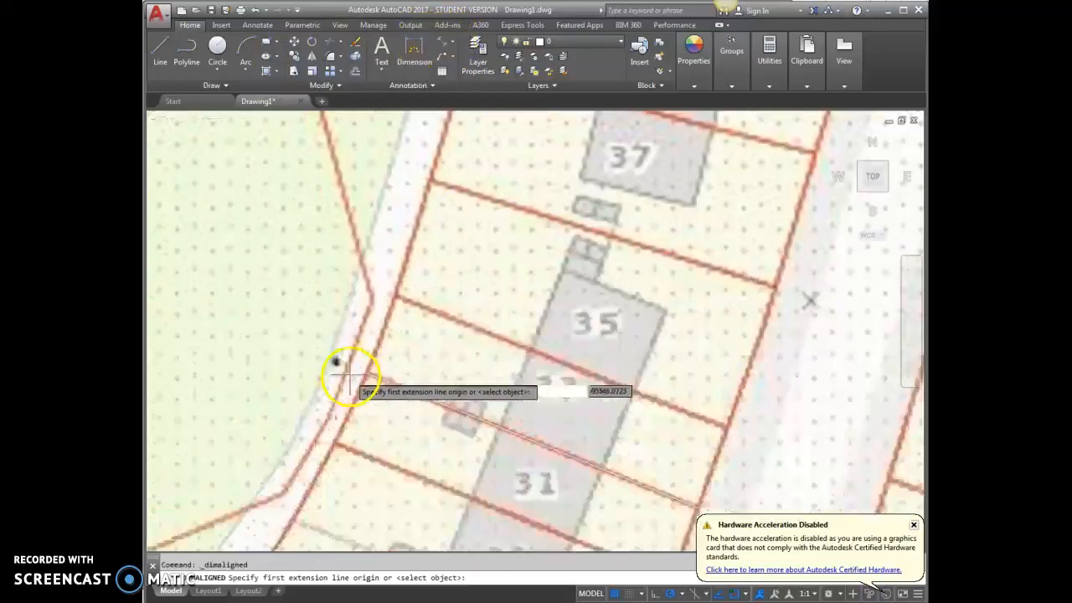
{"action": "left_click", "coordinate": [381, 375]}
{"action": "scroll", "coordinate": [311, 363], "scroll_direction": "down", "scroll_amount": 4}
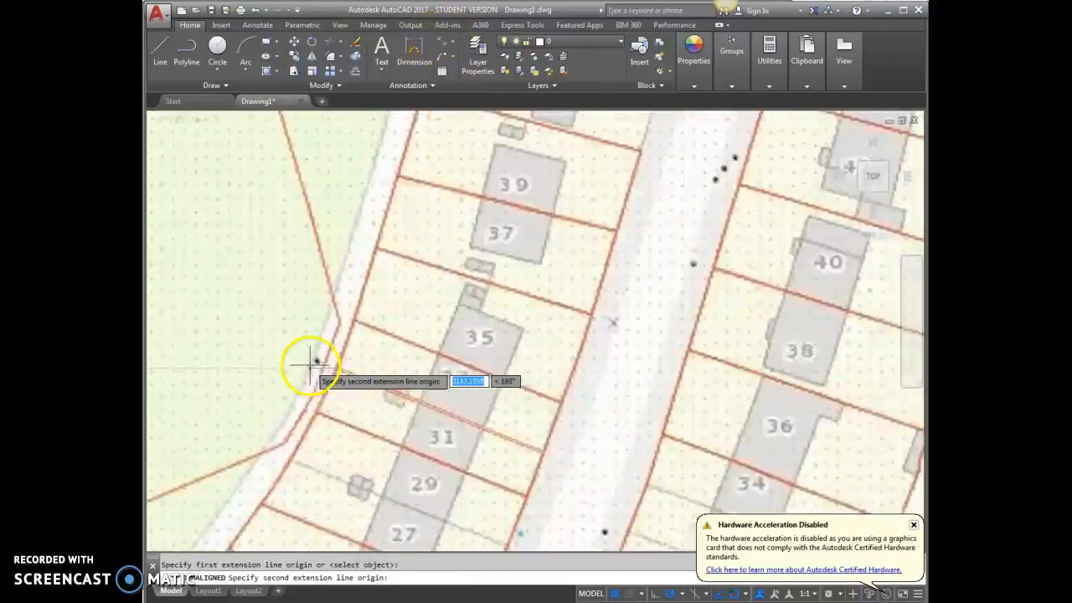
{"action": "left_click", "coordinate": [543, 452]}
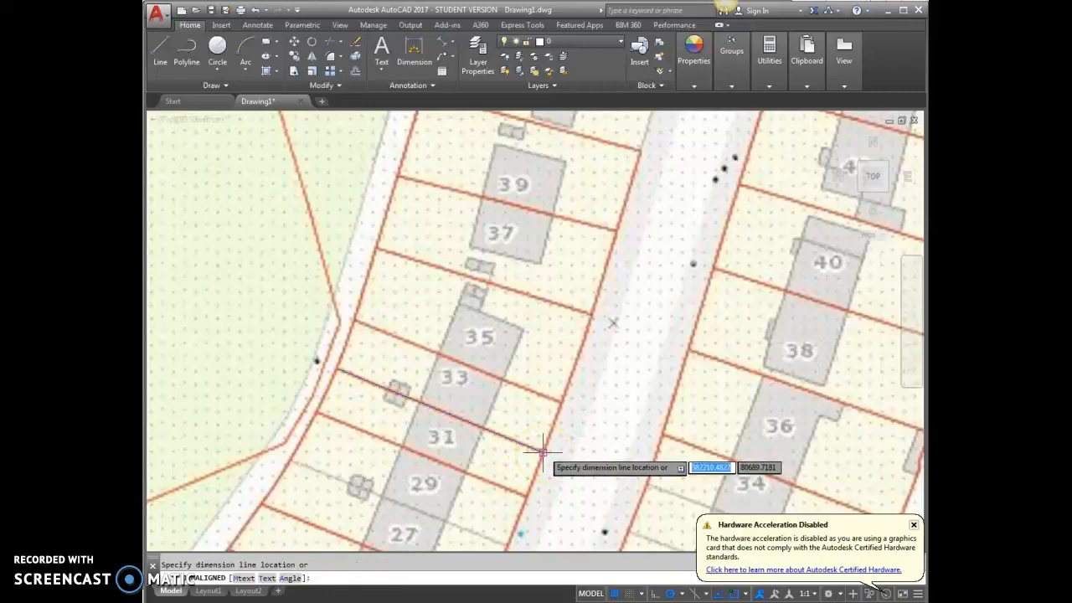
{"action": "left_click", "coordinate": [544, 433]}
Select the new dimension, zoom in and out to inspect it, then clear the selection
{"action": "left_click", "coordinate": [449, 398]}
{"action": "scroll", "coordinate": [442, 396], "scroll_direction": "up", "scroll_amount": 8}
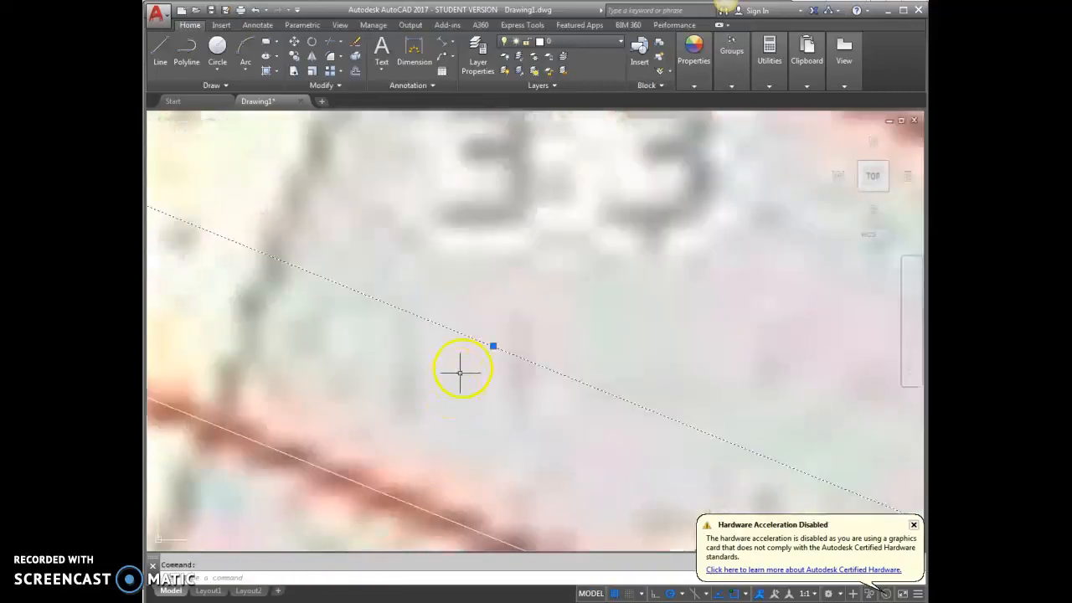
{"action": "scroll", "coordinate": [428, 352], "scroll_direction": "up", "scroll_amount": 4}
{"action": "scroll", "coordinate": [477, 339], "scroll_direction": "down", "scroll_amount": 5}
{"action": "scroll", "coordinate": [523, 341], "scroll_direction": "down", "scroll_amount": 7}
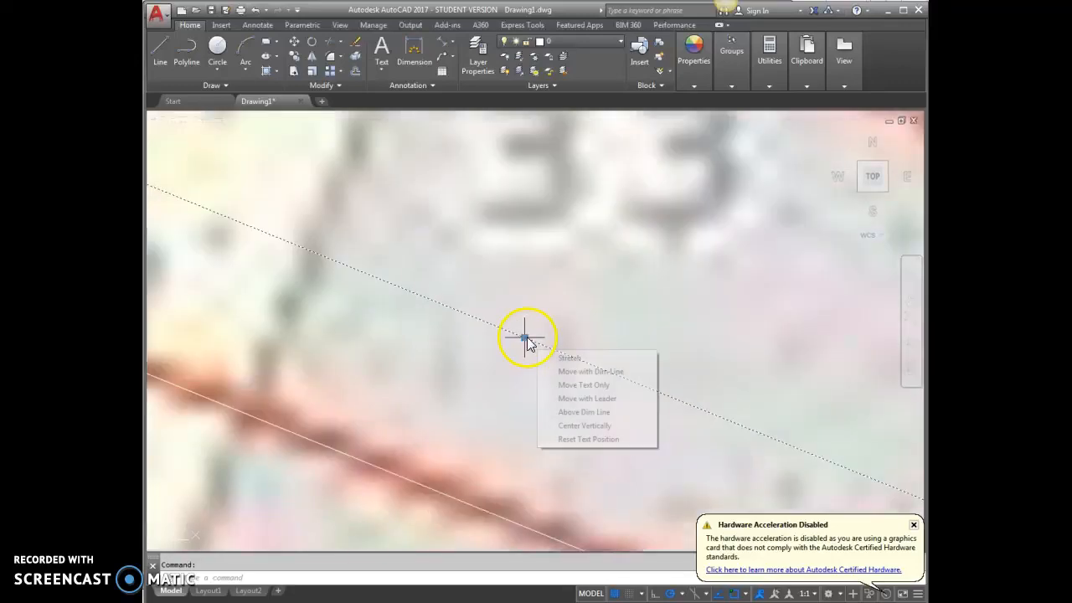
{"action": "scroll", "coordinate": [470, 384], "scroll_direction": "down", "scroll_amount": 2}
{"action": "scroll", "coordinate": [395, 376], "scroll_direction": "down", "scroll_amount": 4}
{"action": "scroll", "coordinate": [307, 328], "scroll_direction": "up", "scroll_amount": 6}
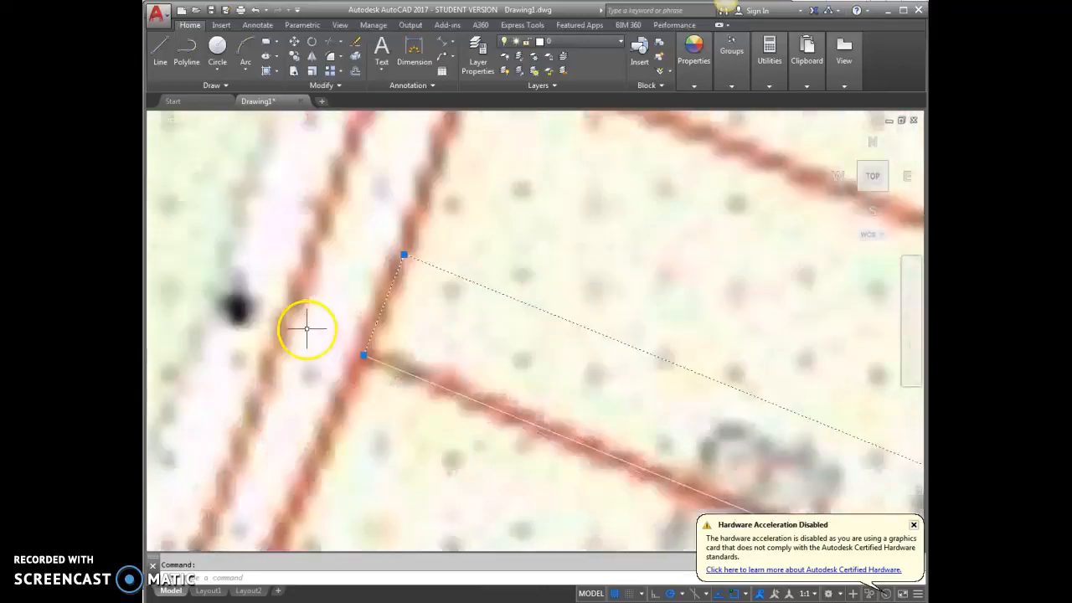
{"action": "scroll", "coordinate": [417, 380], "scroll_direction": "down", "scroll_amount": 3}
{"action": "scroll", "coordinate": [416, 380], "scroll_direction": "up", "scroll_amount": 5}
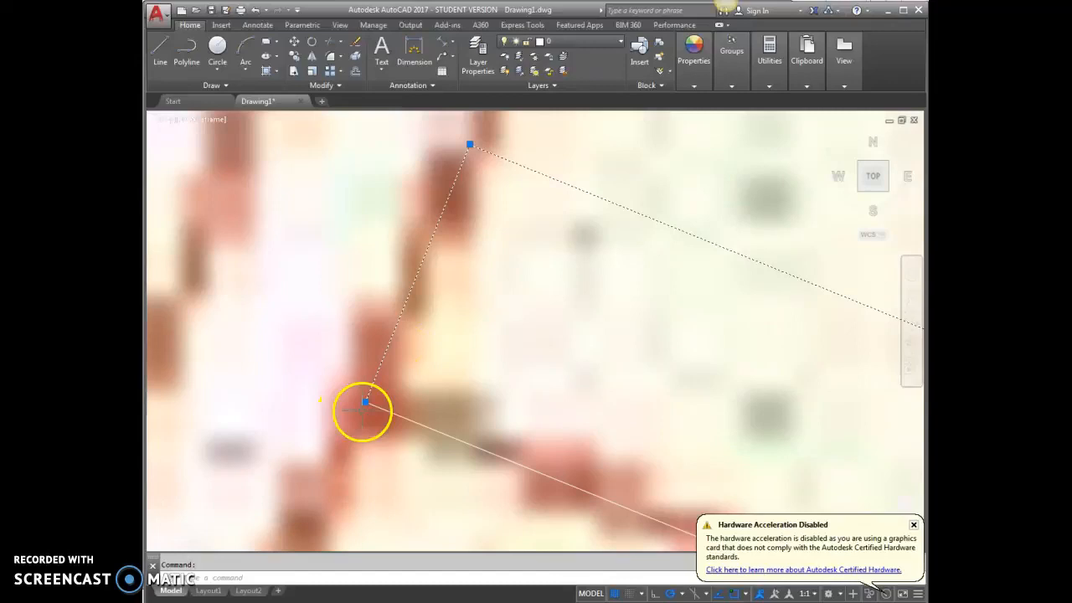
{"action": "scroll", "coordinate": [359, 411], "scroll_direction": "down", "scroll_amount": 5}
{"action": "scroll", "coordinate": [375, 379], "scroll_direction": "down", "scroll_amount": 4}
{"action": "scroll", "coordinate": [545, 467], "scroll_direction": "up", "scroll_amount": 8}
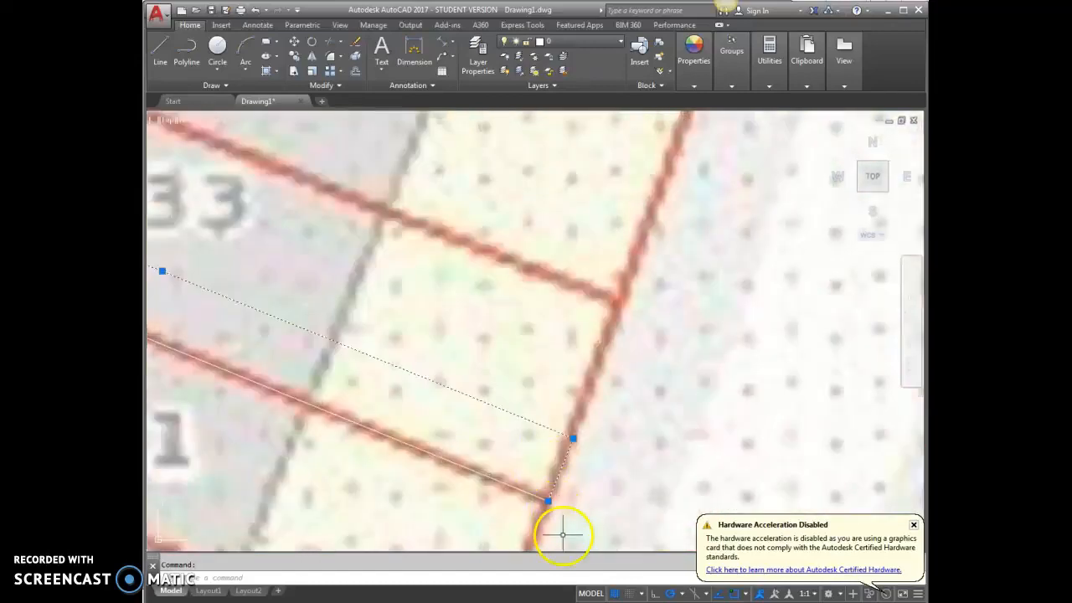
{"action": "scroll", "coordinate": [539, 410], "scroll_direction": "down", "scroll_amount": 10}
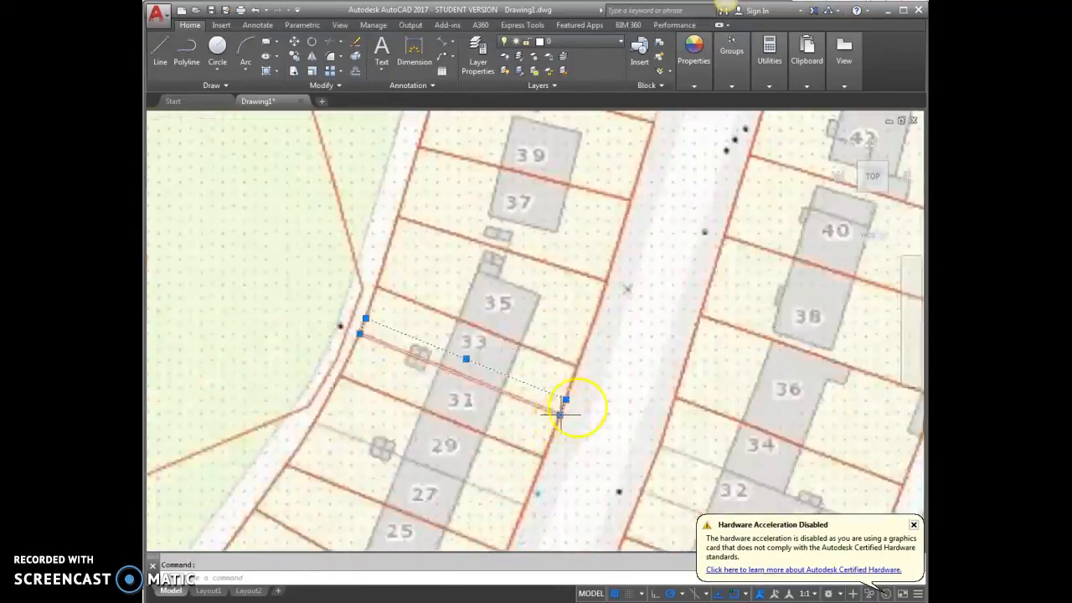
{"action": "scroll", "coordinate": [470, 368], "scroll_direction": "up", "scroll_amount": 10}
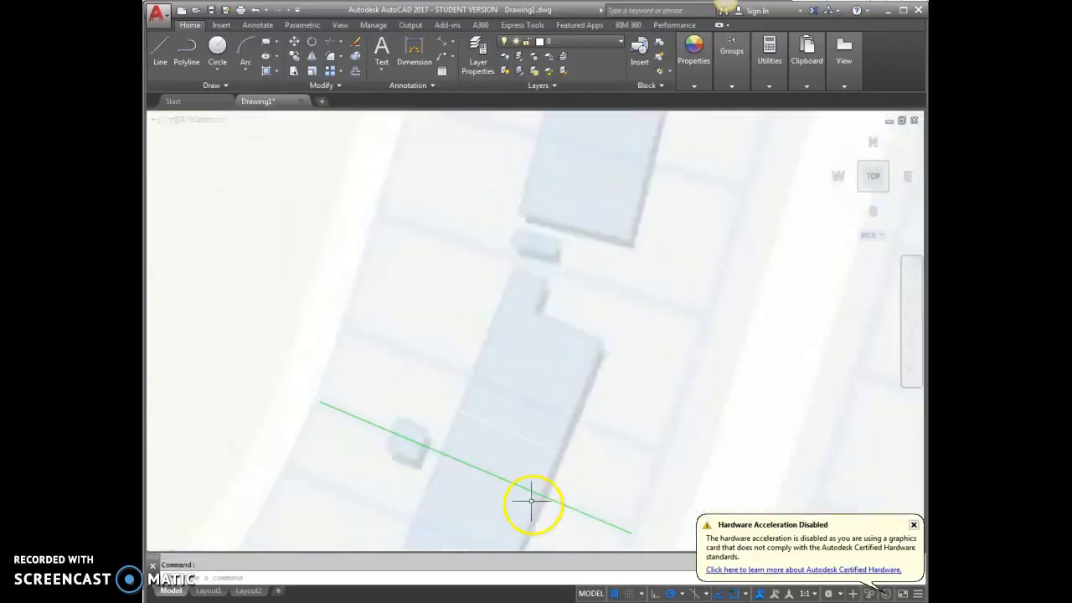
{"action": "key", "text": "Escape"}
{"action": "scroll", "coordinate": [354, 364], "scroll_direction": "down", "scroll_amount": 10}
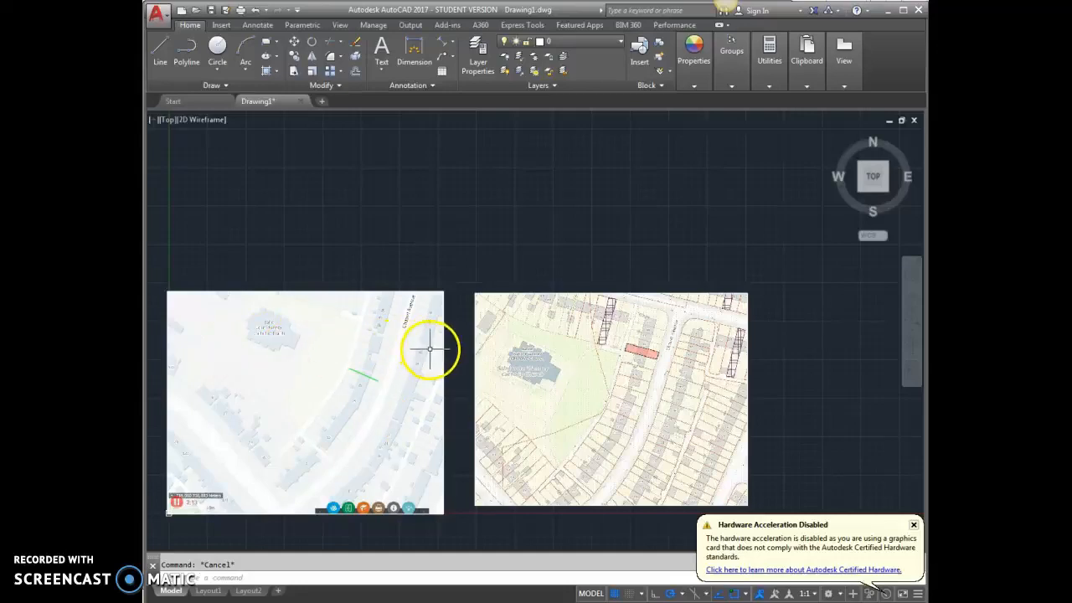
{"action": "scroll", "coordinate": [612, 425], "scroll_direction": "up", "scroll_amount": 5}
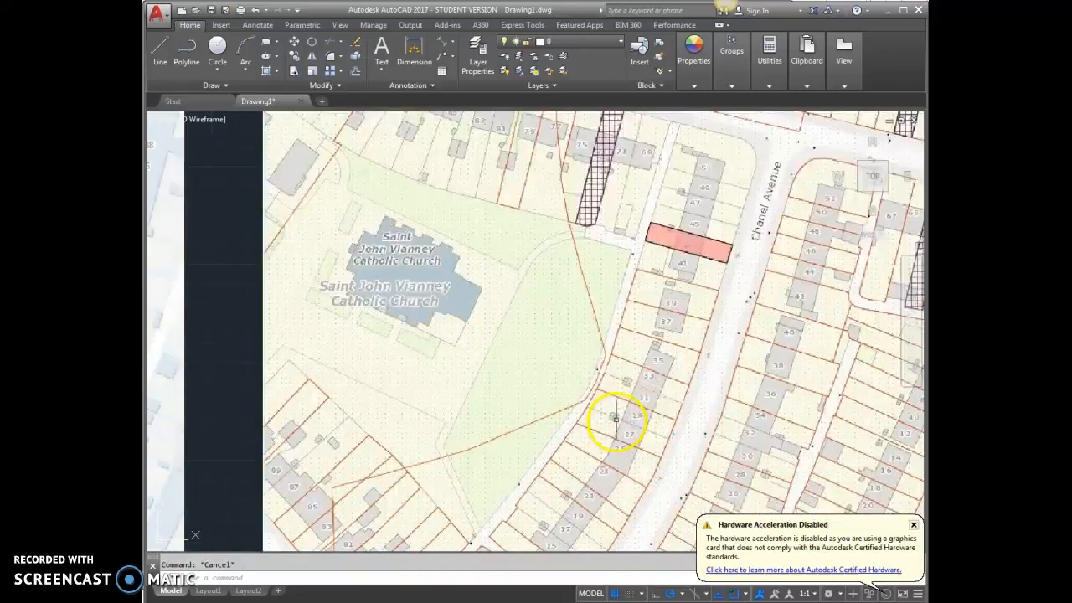
{"action": "scroll", "coordinate": [629, 395], "scroll_direction": "down", "scroll_amount": 3}
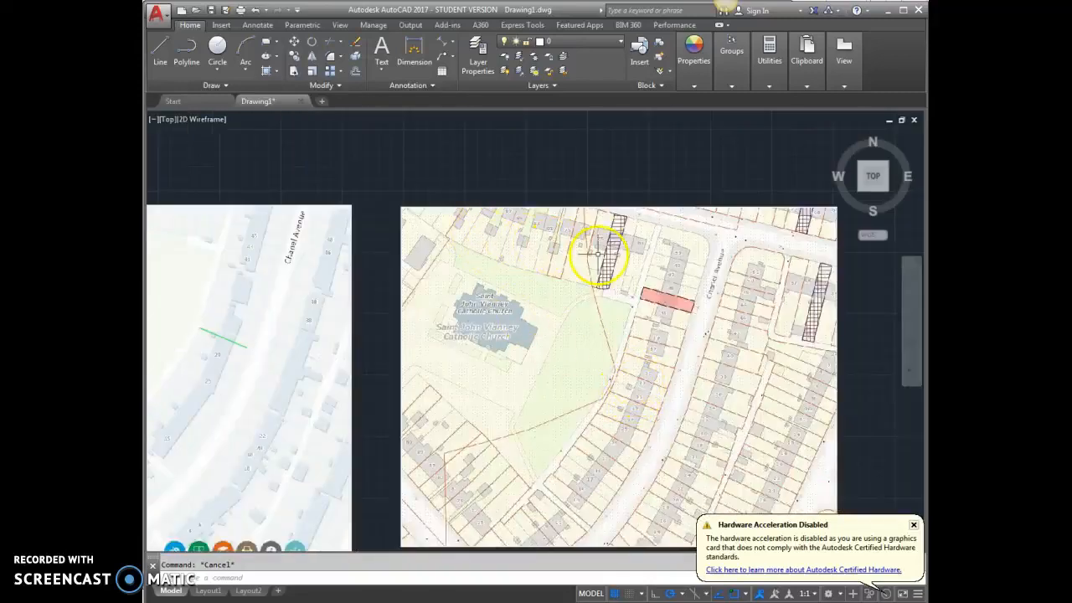
{"action": "scroll", "coordinate": [598, 250], "scroll_direction": "down", "scroll_amount": 2}
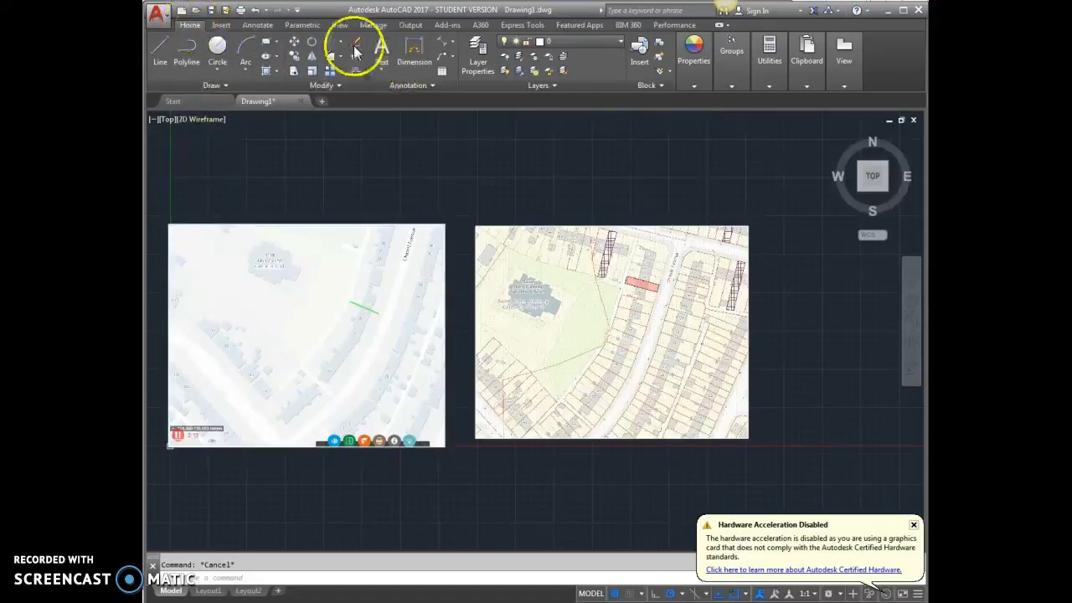
{"action": "left_click", "coordinate": [220, 25]}
{"action": "left_click", "coordinate": [359, 53]}
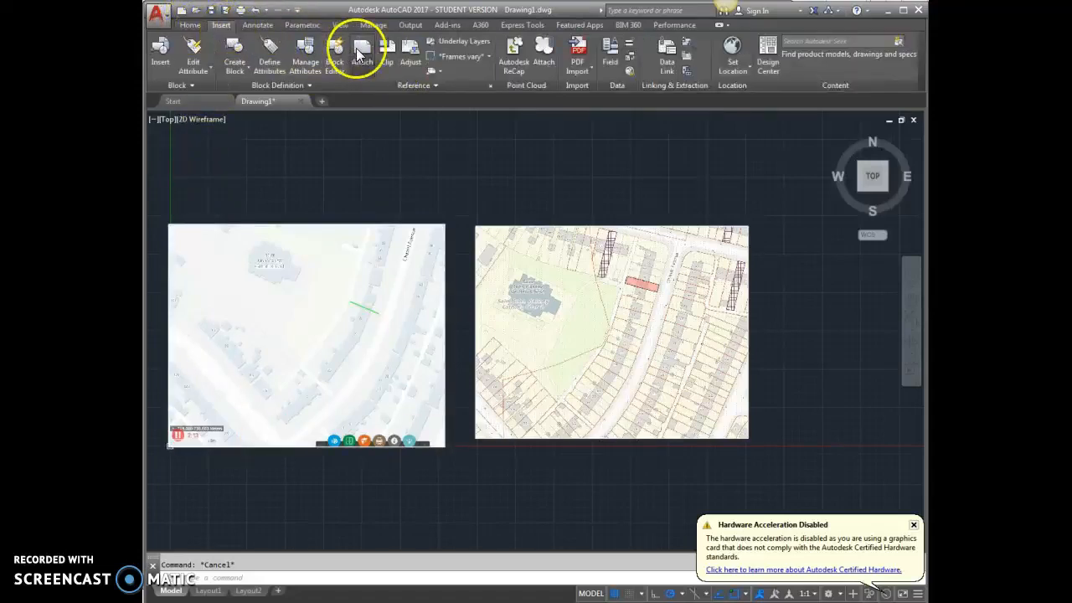
{"action": "left_click", "coordinate": [460, 325]}
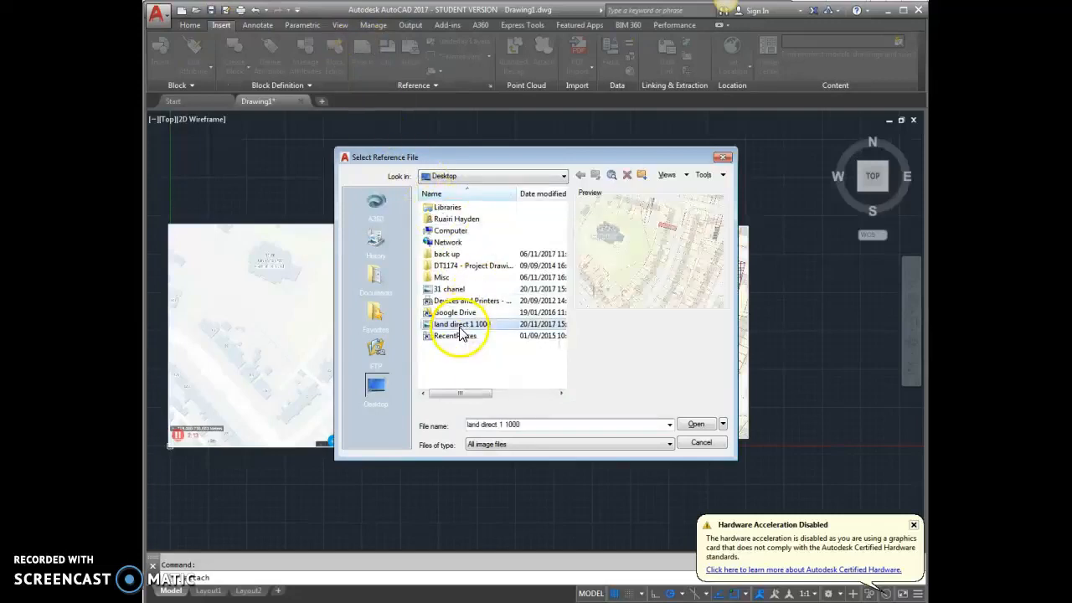
{"action": "left_click", "coordinate": [696, 424]}
{"action": "left_click", "coordinate": [638, 280]}
{"action": "left_click_drag", "start_coordinate": [635, 280], "coordinate": [621, 278]}
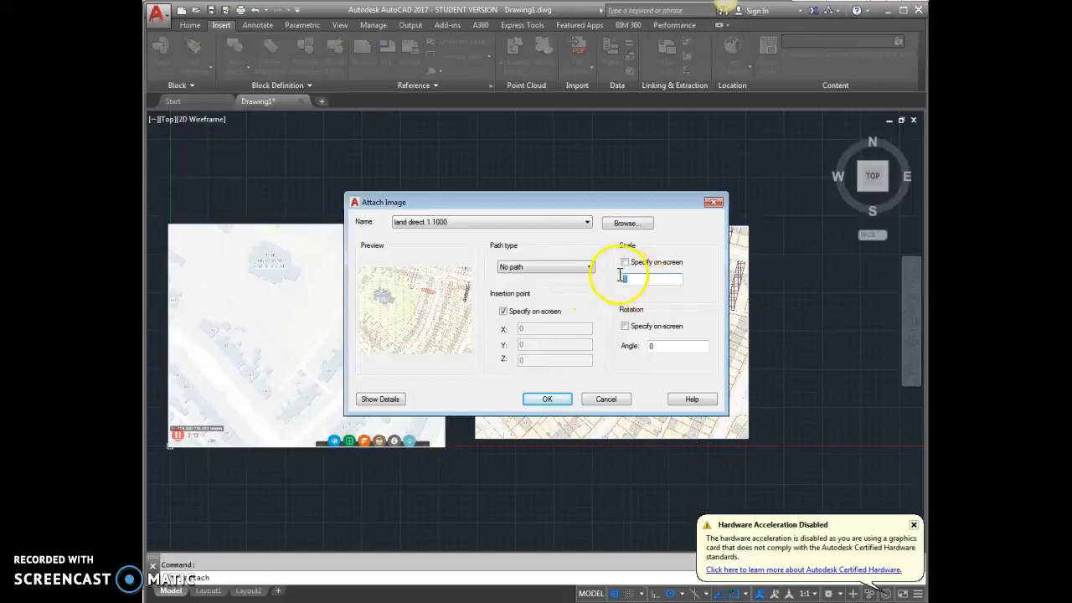
{"action": "left_click", "coordinate": [713, 204]}
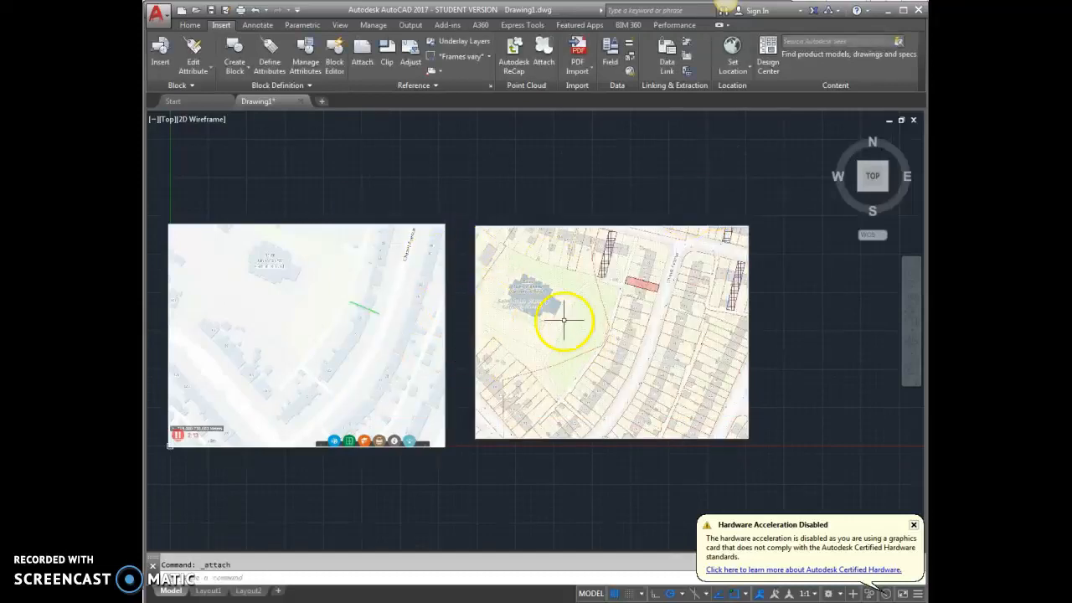